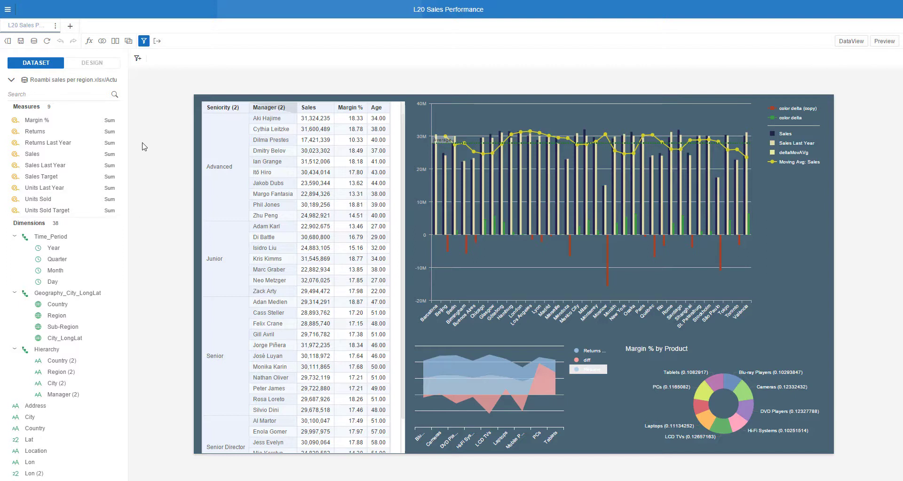
# Step: Peek at ManagerGroup.xlsx's fields, collapsing Hierarchy, then re-expand the Roambi sales dataset
pyautogui.click(12, 80)
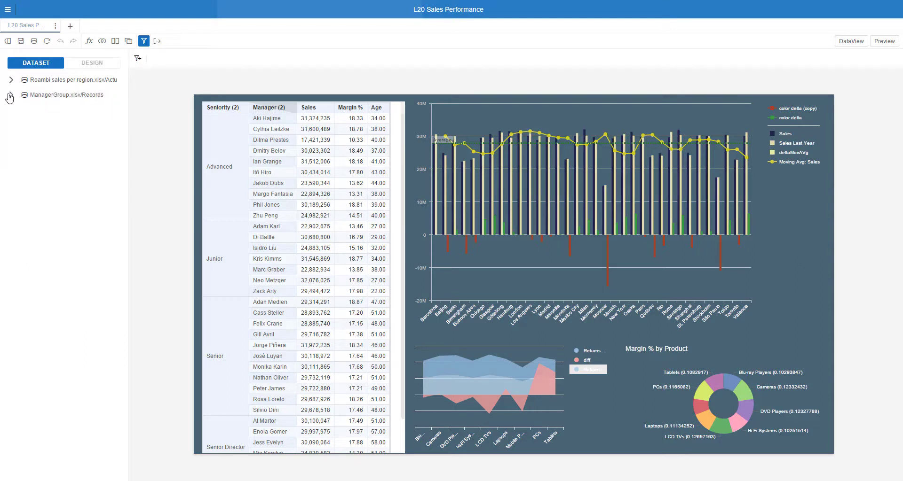
pyautogui.click(10, 94)
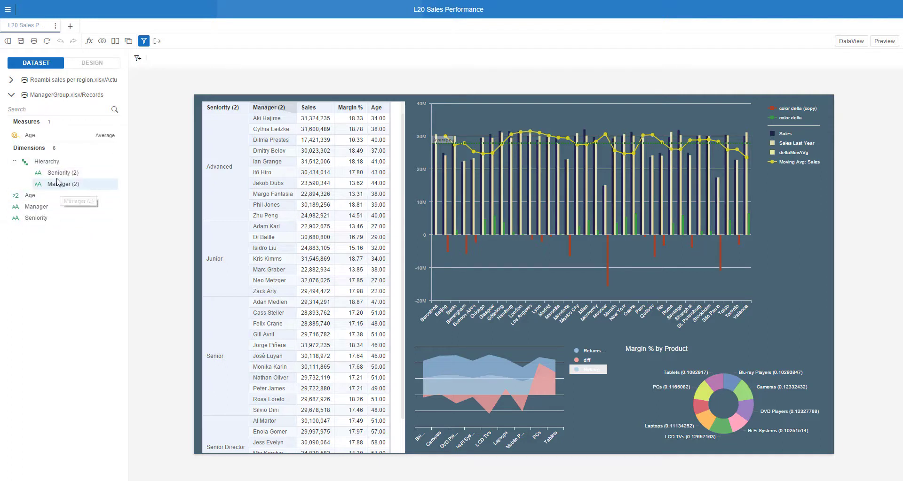
pyautogui.click(16, 163)
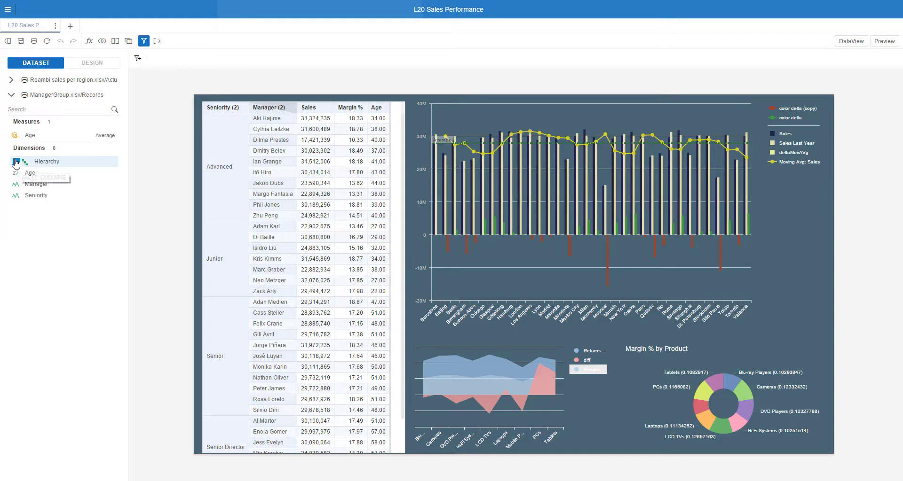
pyautogui.click(11, 81)
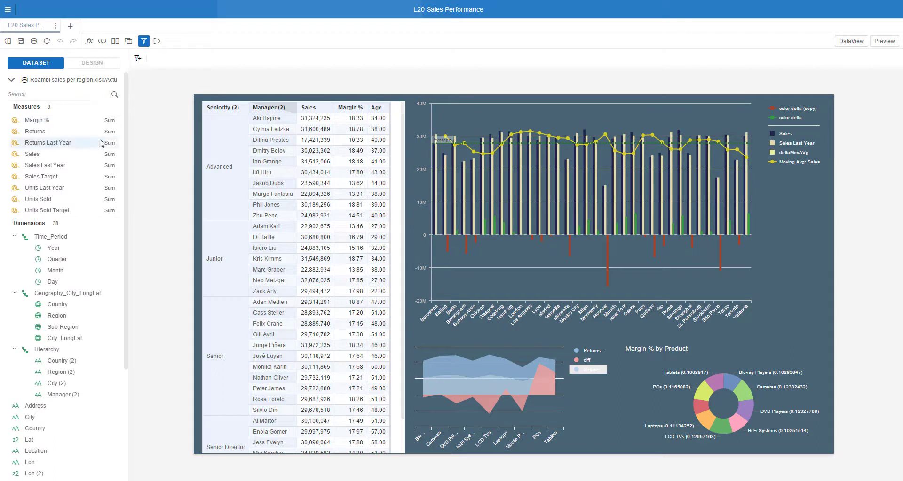
pyautogui.click(289, 120)
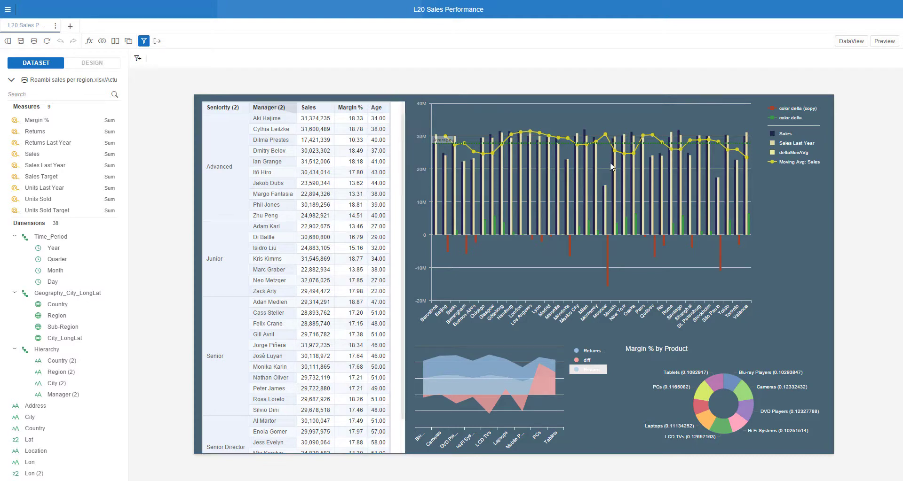
pyautogui.moveTo(746, 164)
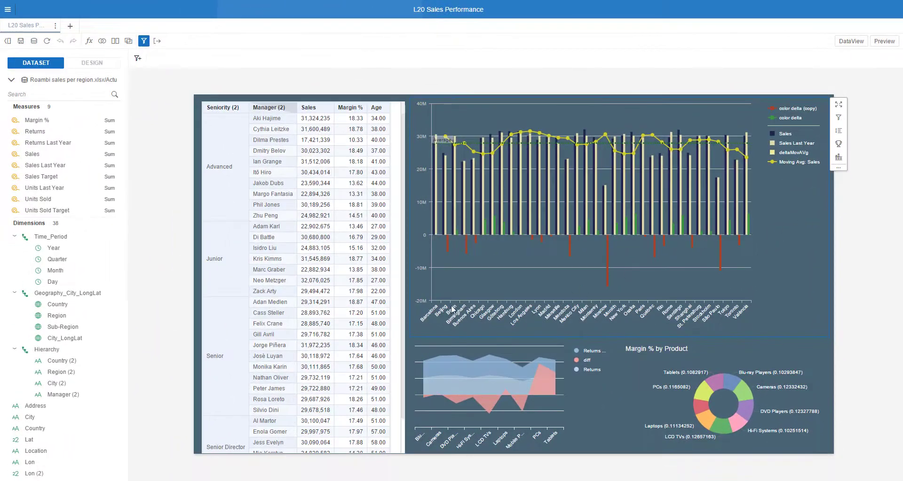
pyautogui.click(296, 200)
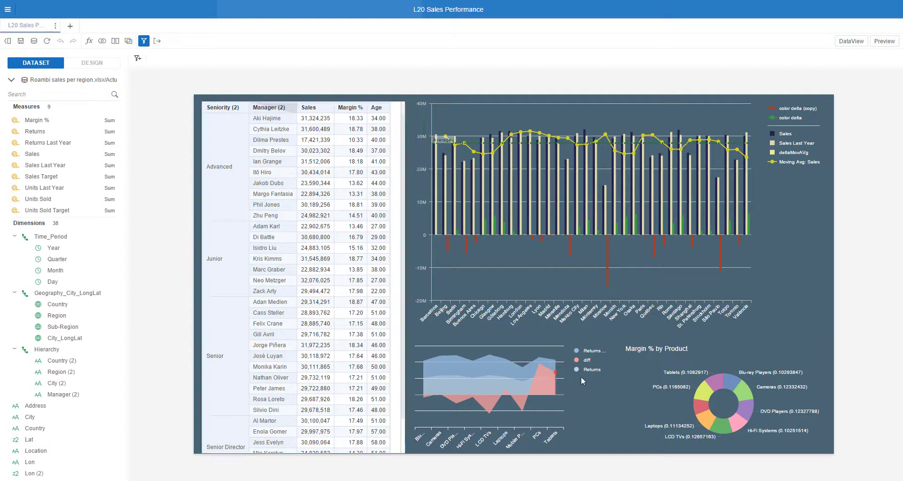
pyautogui.moveTo(755, 272)
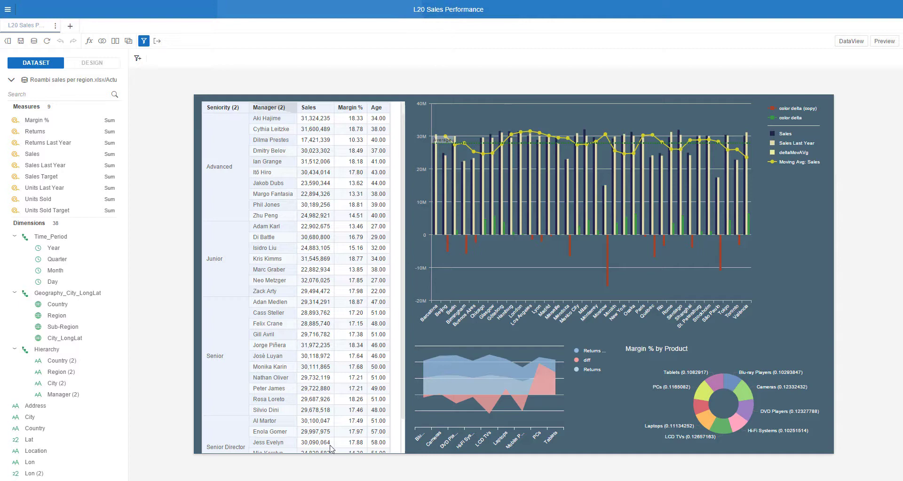
pyautogui.moveTo(339, 480)
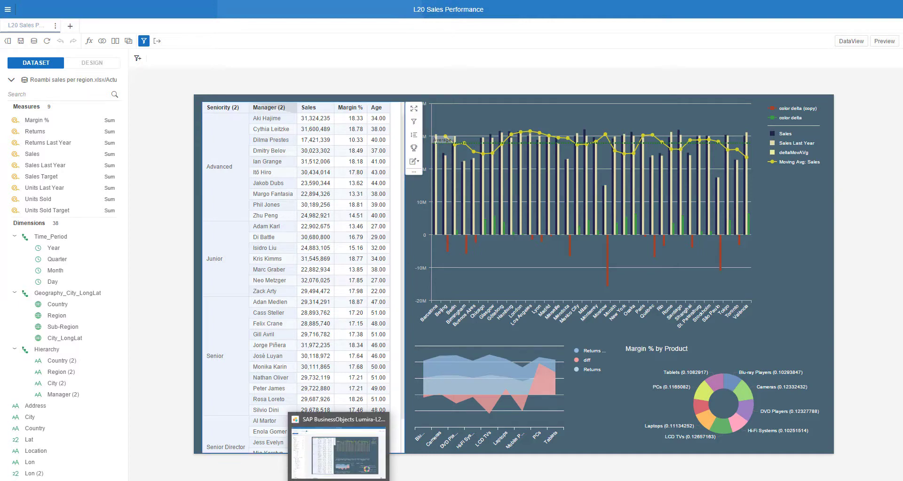
# Step: In Lumira Designer, bring up L20 Sales Performance and select the crosstab's On Select event
pyautogui.click(338, 454)
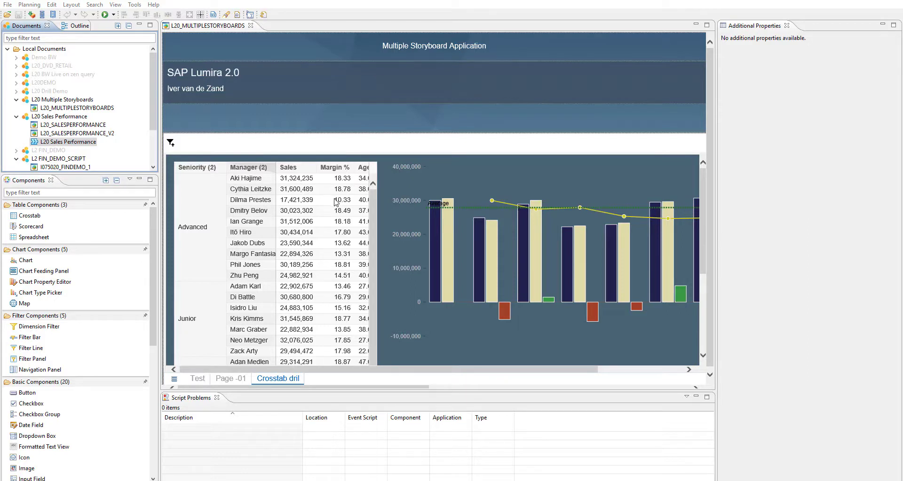
pyautogui.click(335, 206)
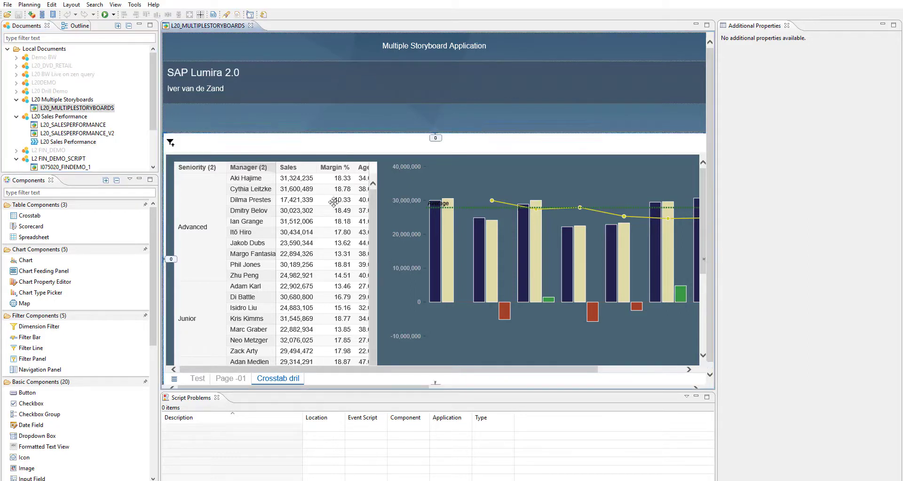
pyautogui.moveTo(329, 205); pyautogui.dragTo(329, 205)
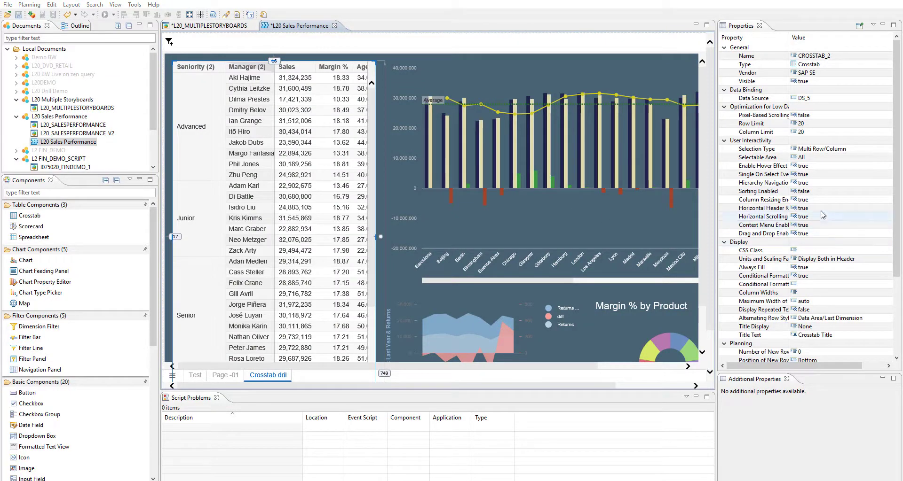
pyautogui.scroll(-4, 837, 235)
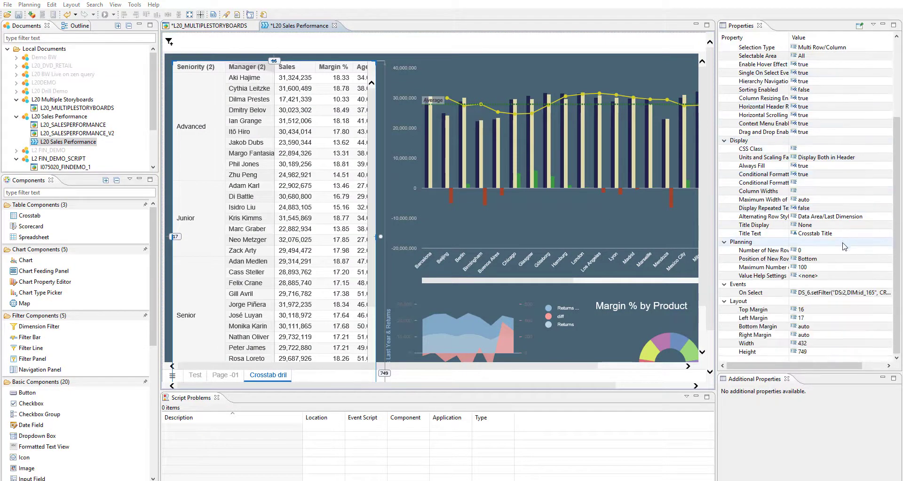
pyautogui.click(885, 292)
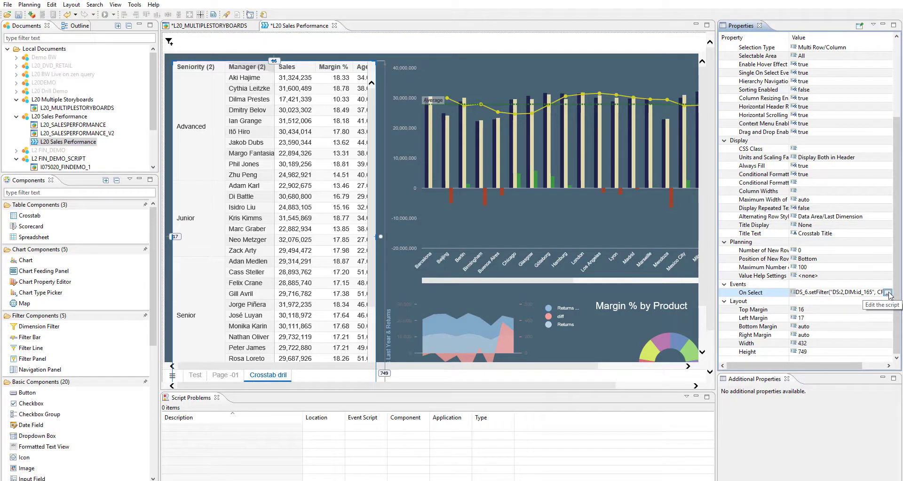
# Step: Review the crosstab's On Select setFilter script, cancel unchanged, and select the combination chart
pyautogui.click(888, 293)
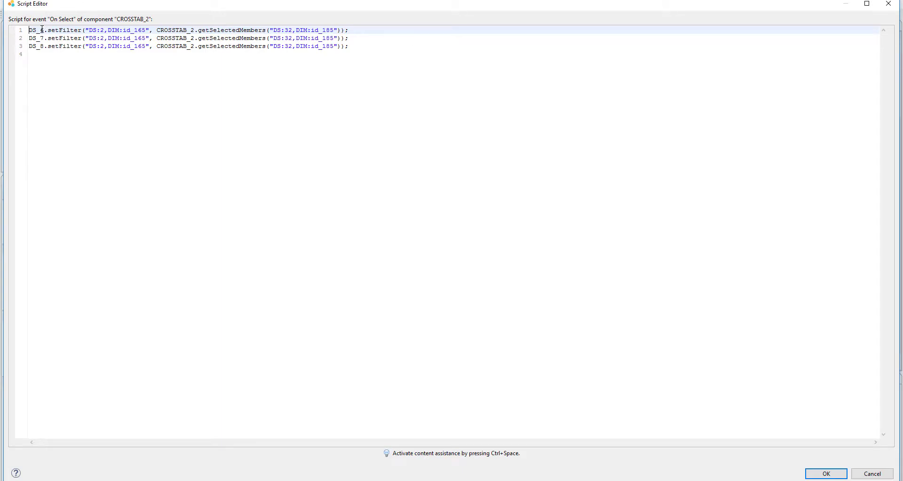
pyautogui.click(872, 474)
pyautogui.click(535, 140)
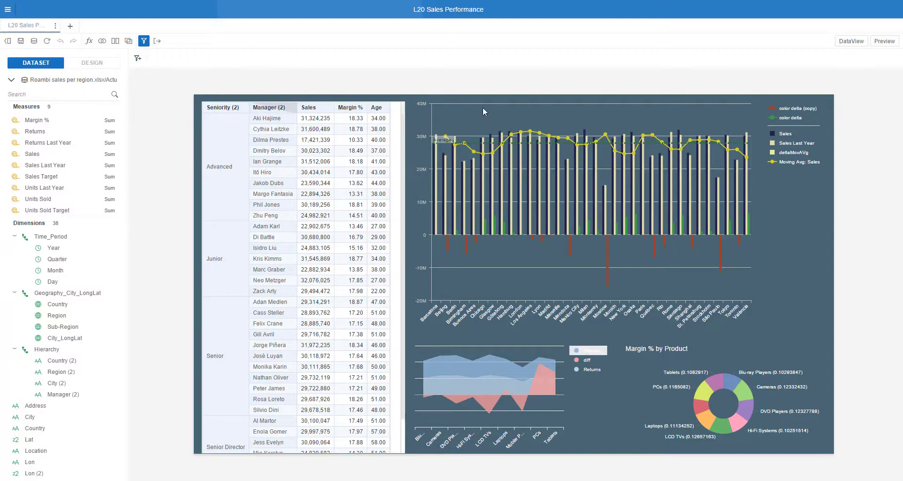
# Step: Filter the charts by Advanced, Junior and Senior seniority in turn, ending on Advanced
pyautogui.click(486, 105)
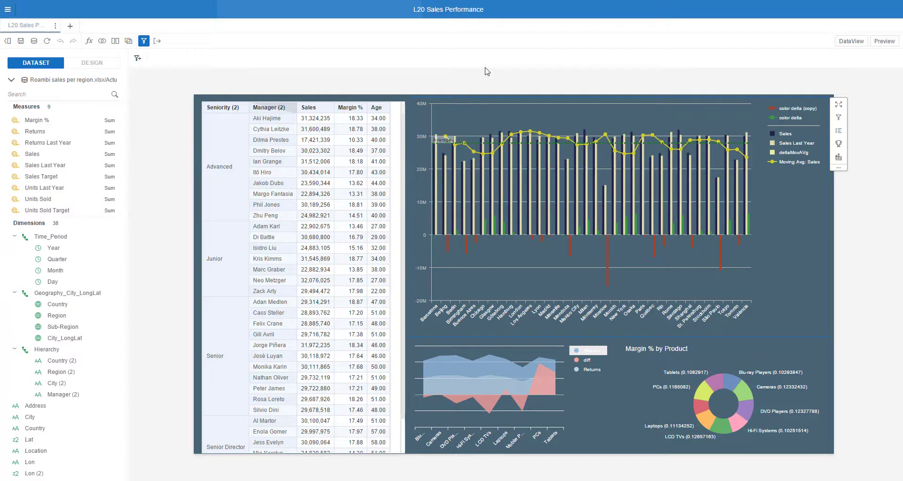
pyautogui.click(485, 71)
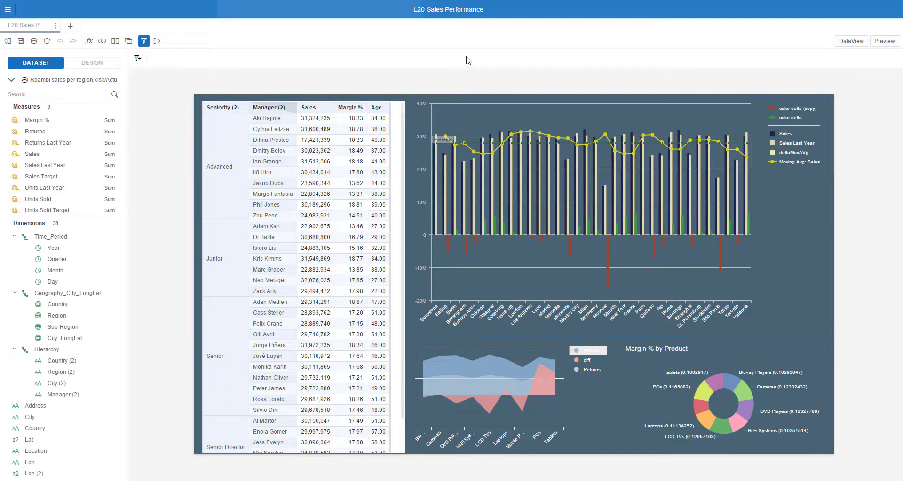
pyautogui.click(226, 184)
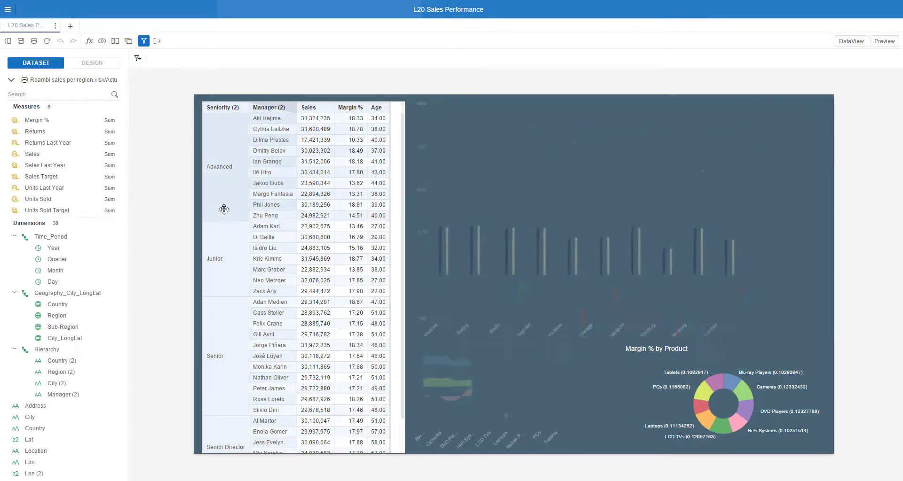
pyautogui.click(229, 246)
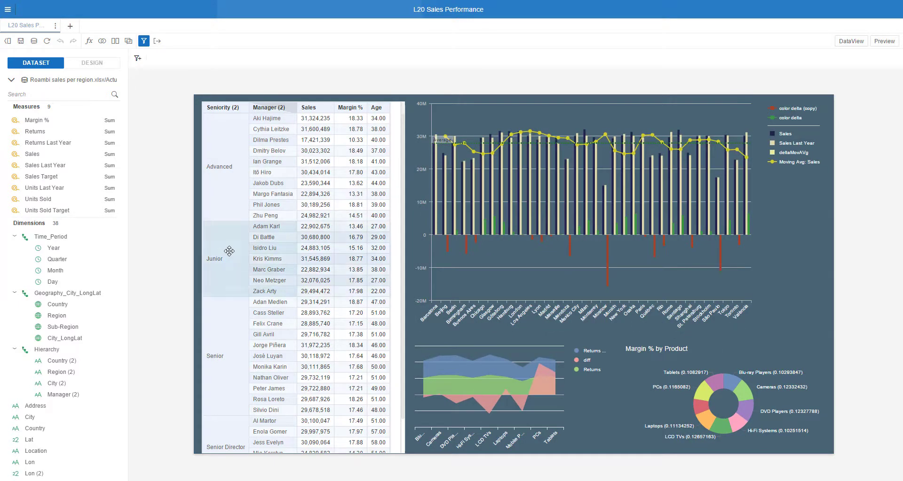
pyautogui.click(229, 252)
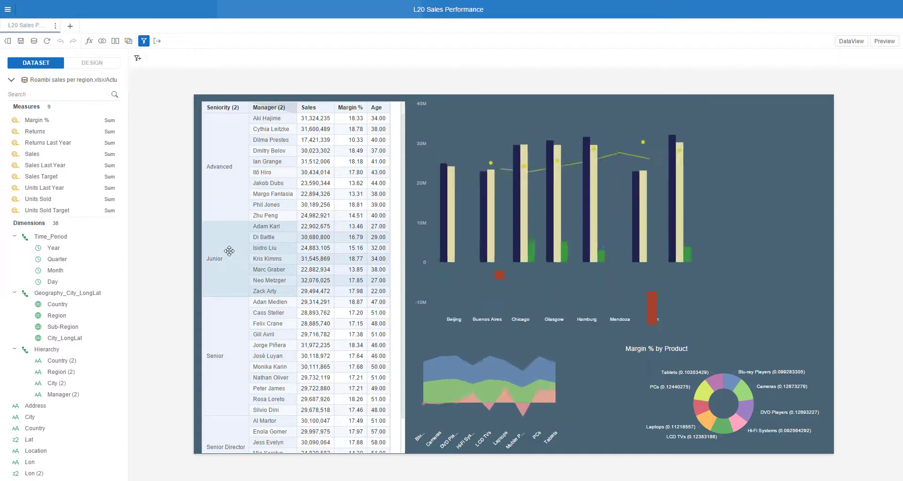
pyautogui.click(221, 342)
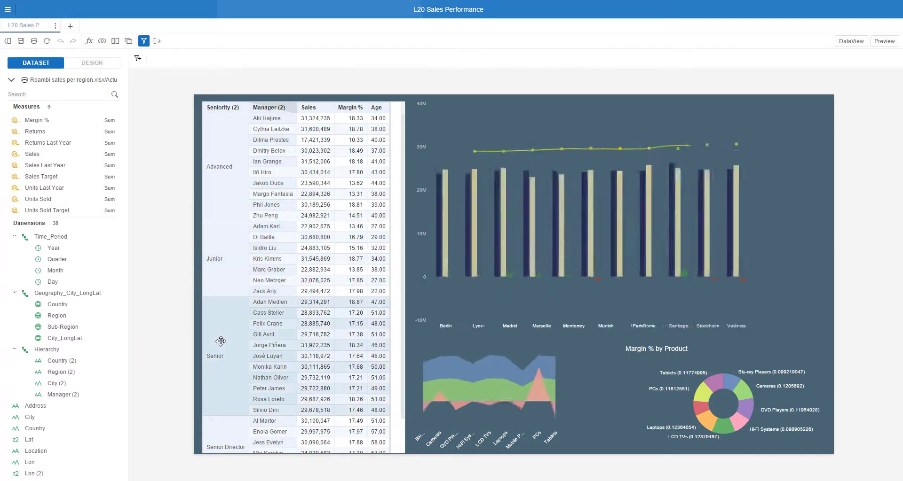
pyautogui.click(229, 270)
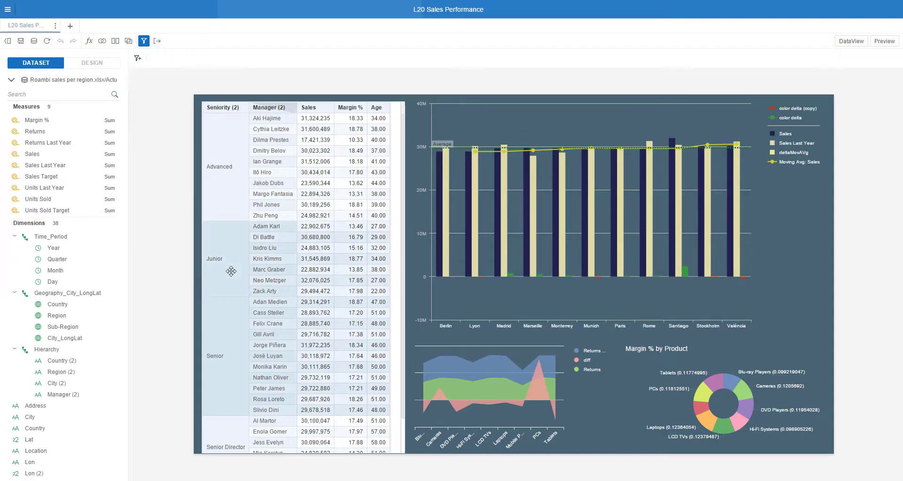
pyautogui.click(232, 209)
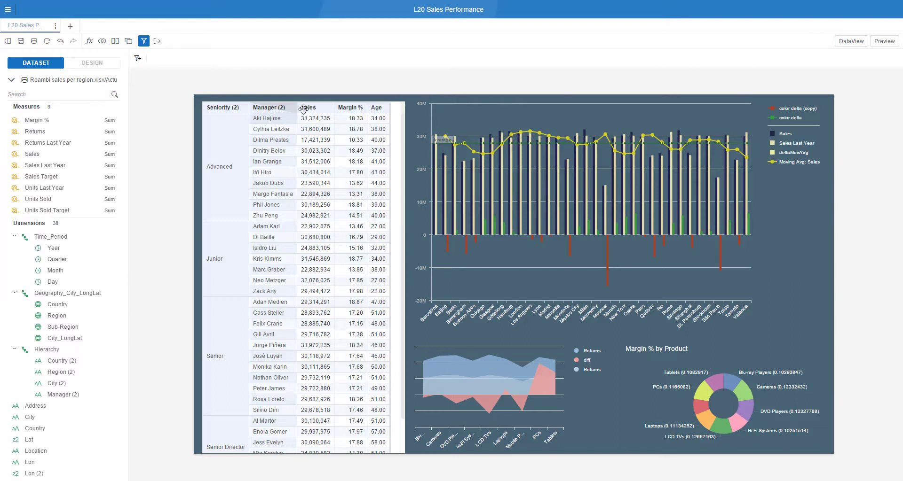
# Step: Select the Seniority/Manager sales table in the story
pyautogui.click(350, 109)
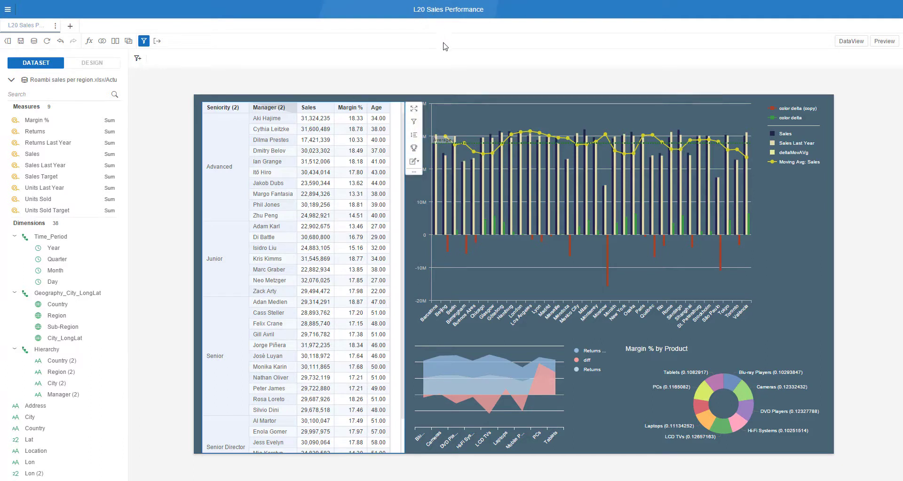
# Step: Close the Sales Performance document without saving changes
pyautogui.click(8, 13)
pyautogui.click(29, 28)
pyautogui.click(507, 278)
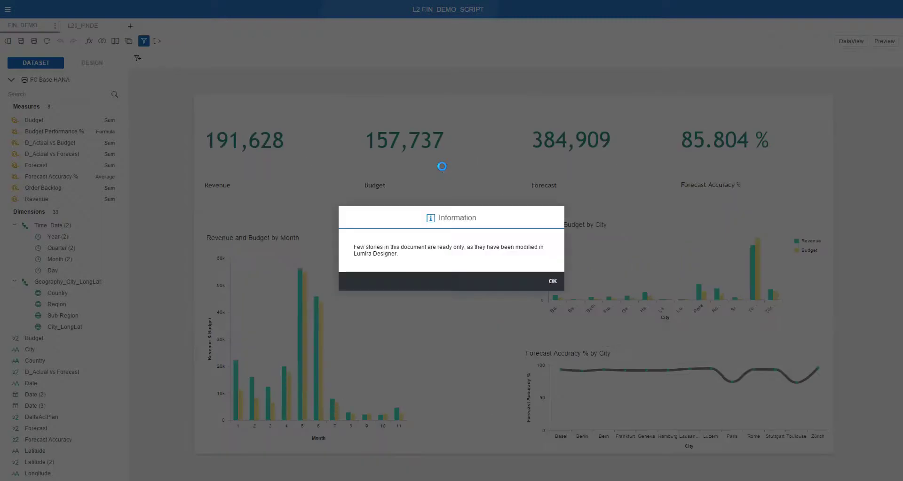
# Step: Filter Revenue and Budget by Month to months 1 and 2, clear it, and return to Designer
pyautogui.click(553, 281)
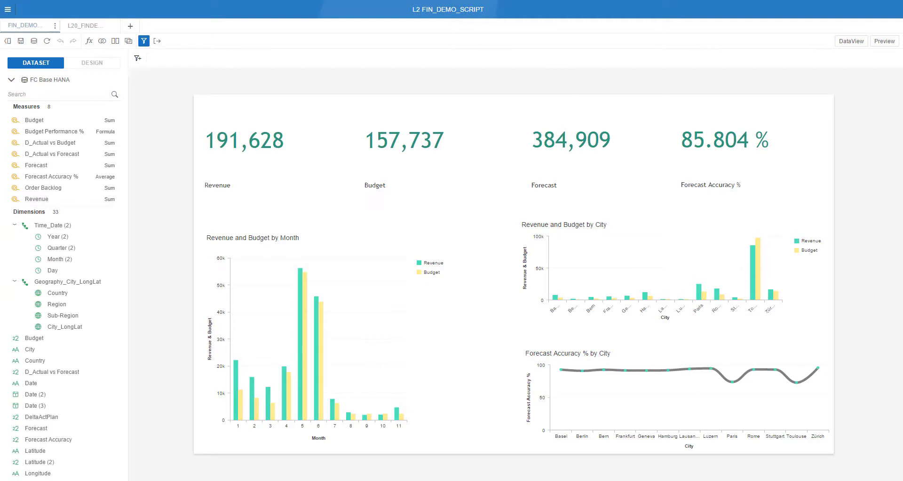
pyautogui.click(304, 371)
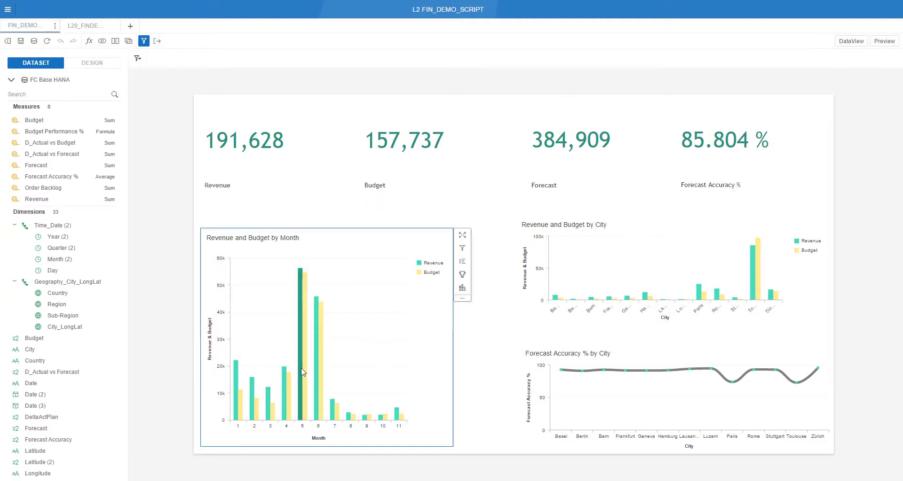
pyautogui.click(235, 408)
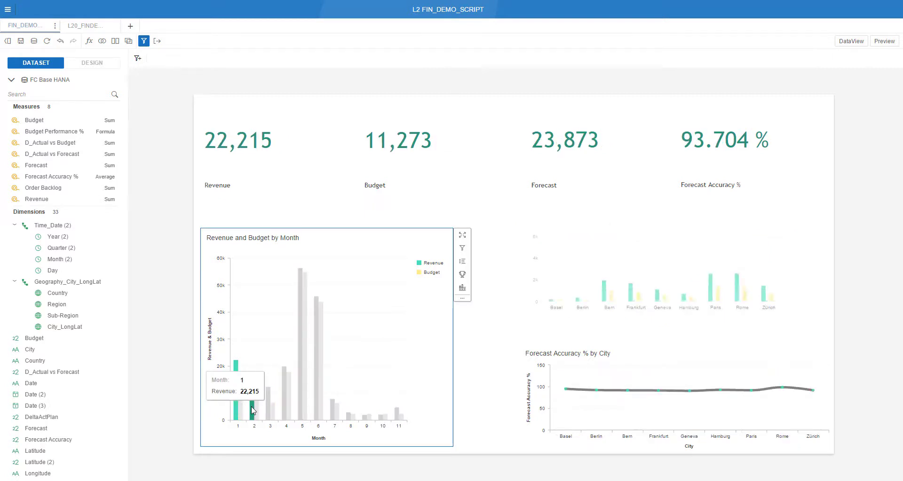
pyautogui.keyDown('ctrl'); pyautogui.click(252, 409); pyautogui.keyUp('ctrl')
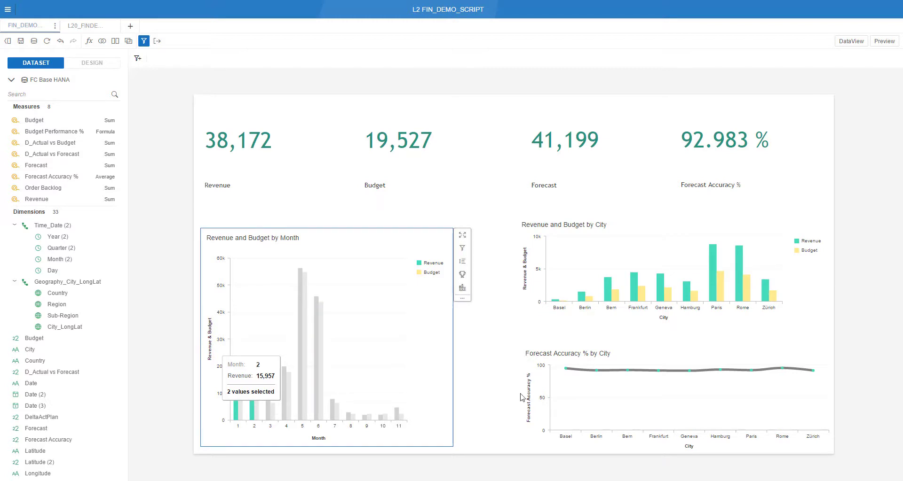
pyautogui.click(556, 390)
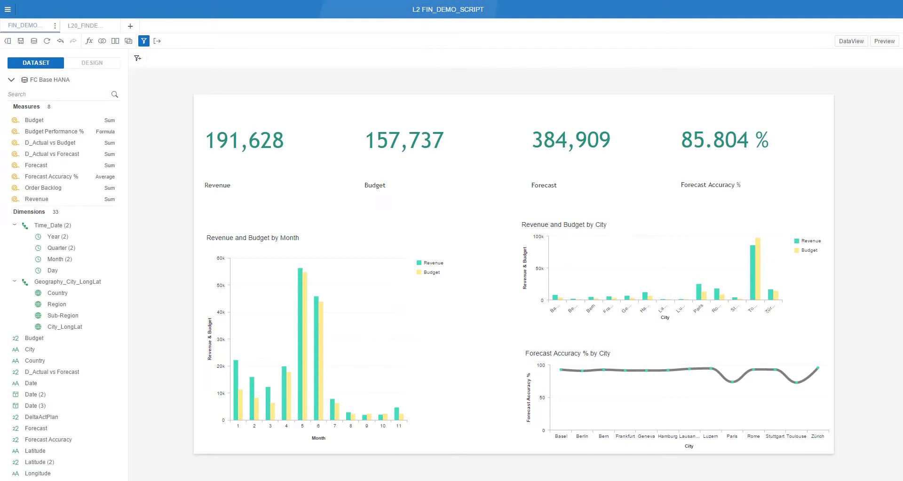
pyautogui.moveTo(356, 480)
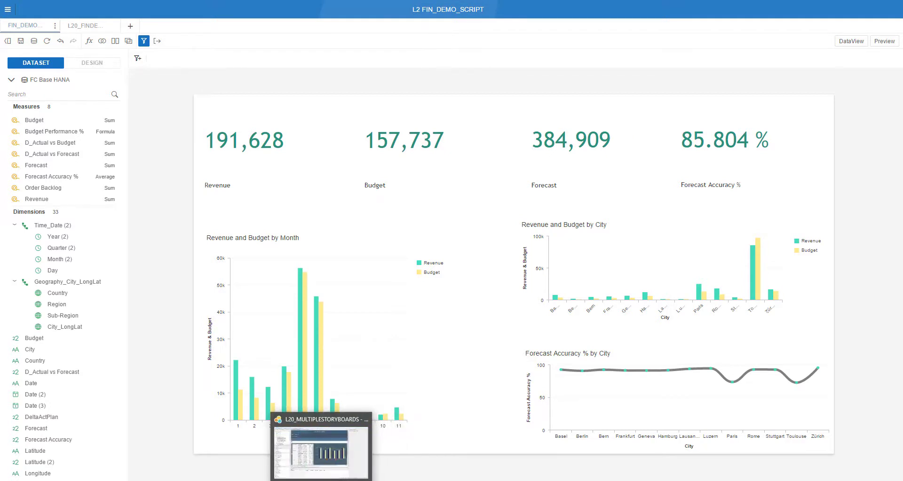
pyautogui.click(346, 453)
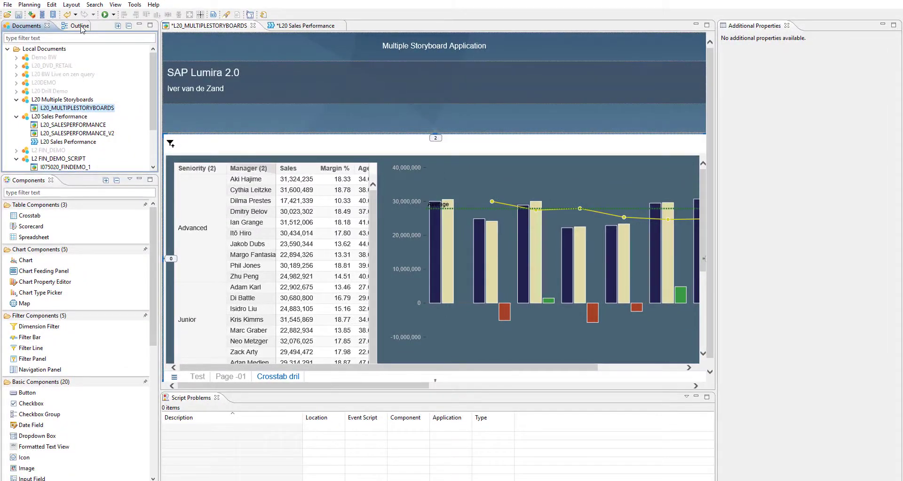
# Step: In the Outline tree, select PAGE_2's STORY1_2 to display the KPI storyboard
pyautogui.click(79, 25)
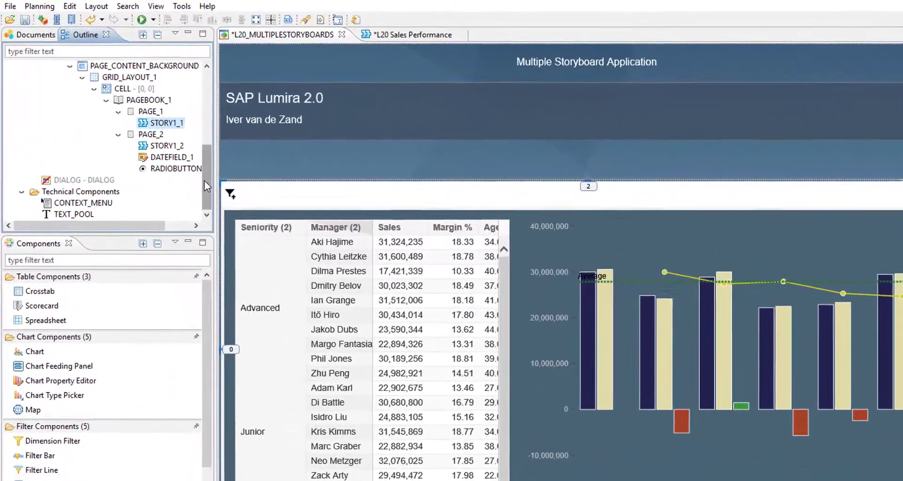
pyautogui.moveTo(171, 155); pyautogui.dragTo(173, 139)
pyautogui.moveTo(226, 181)
pyautogui.mouseDown()
pyautogui.moveTo(226, 113)
pyautogui.moveTo(226, 168)
pyautogui.mouseUp()
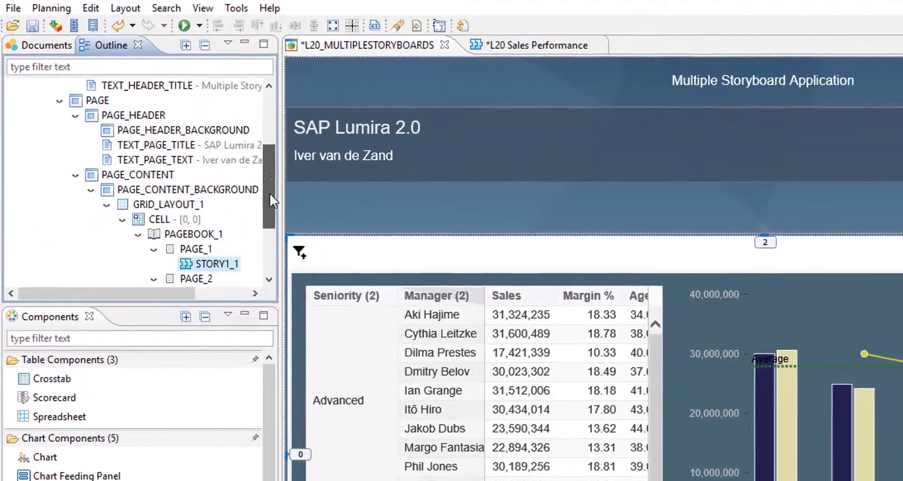
pyautogui.moveTo(270, 193); pyautogui.dragTo(276, 226)
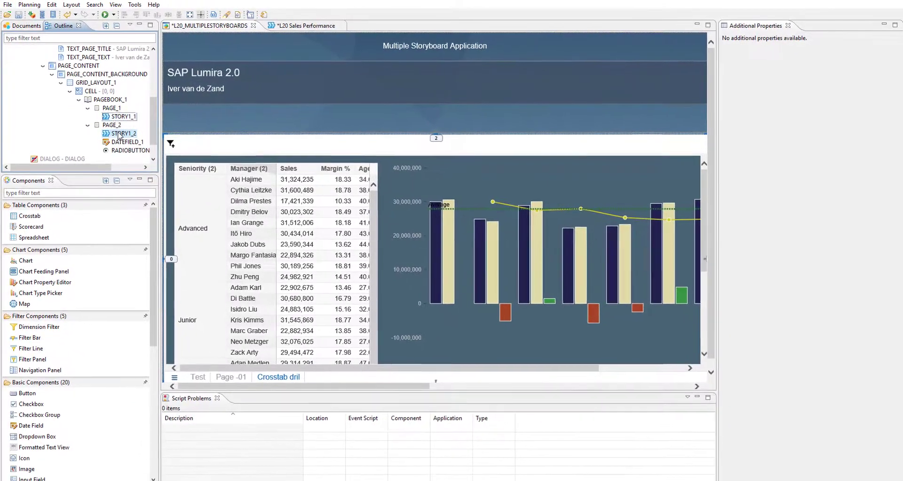
pyautogui.click(123, 138)
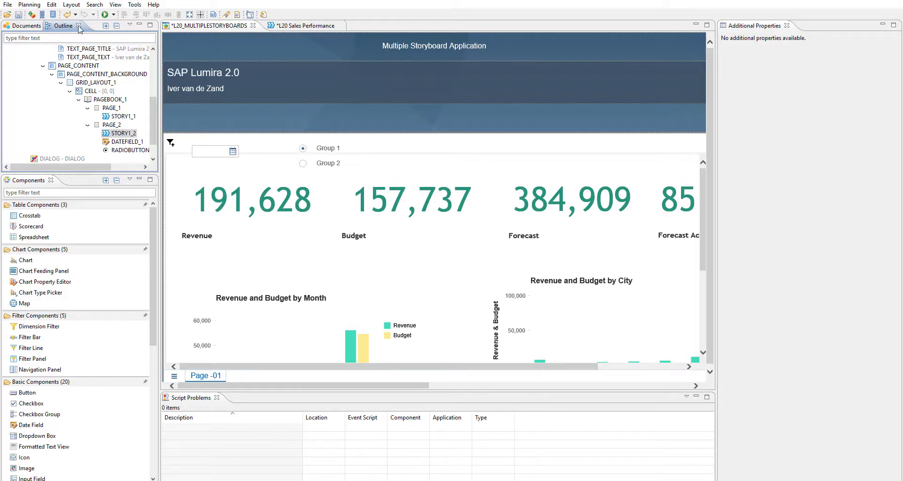
# Step: Execute the application locally and filter its chart by a seniority cell in the crosstab
pyautogui.click(105, 15)
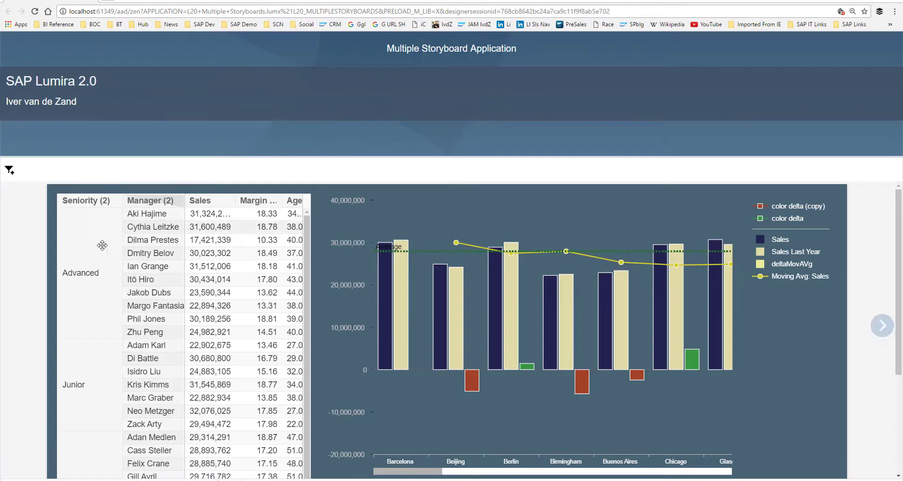
pyautogui.click(81, 266)
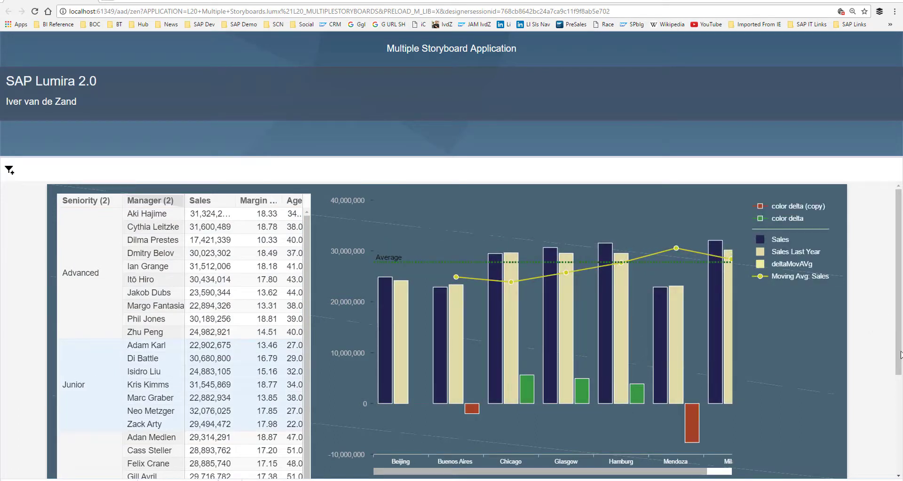
# Step: Slide to the next storyboard page, scroll it, and open then close the date calendar
pyautogui.click(881, 326)
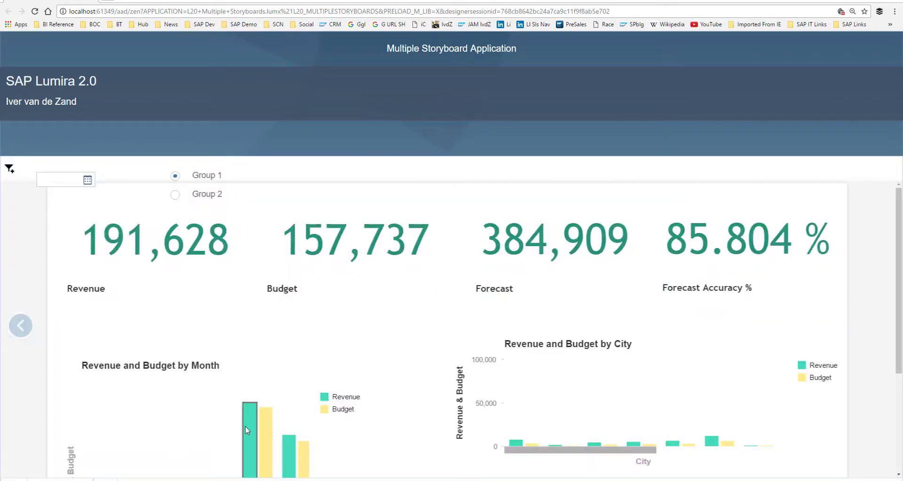
pyautogui.scroll(-2, 181, 415)
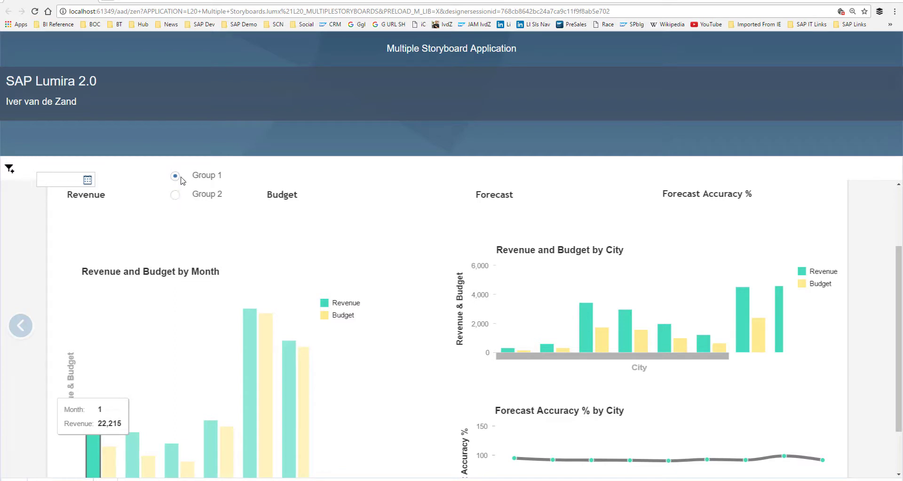
pyautogui.click(88, 180)
pyautogui.click(118, 175)
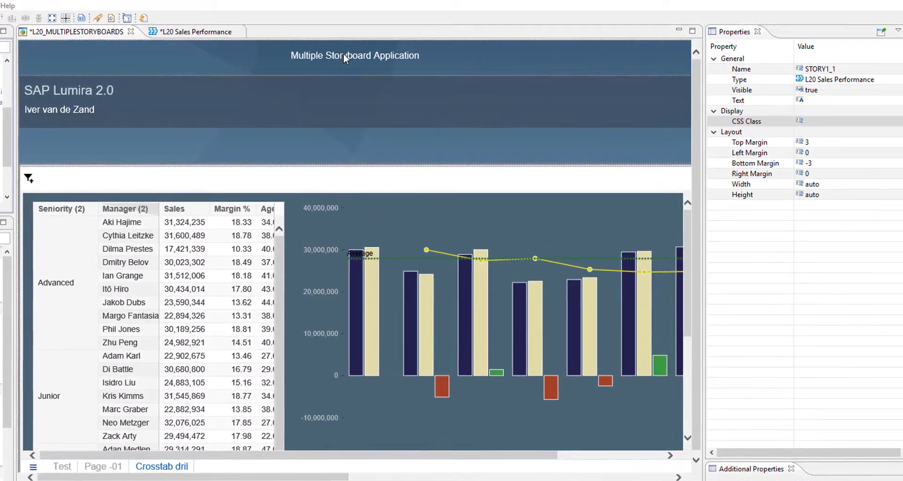
# Step: Change the header title text to 'Multiple Storyboard Application Demo' and edit IMAGE_1's CSS class
pyautogui.click(342, 55)
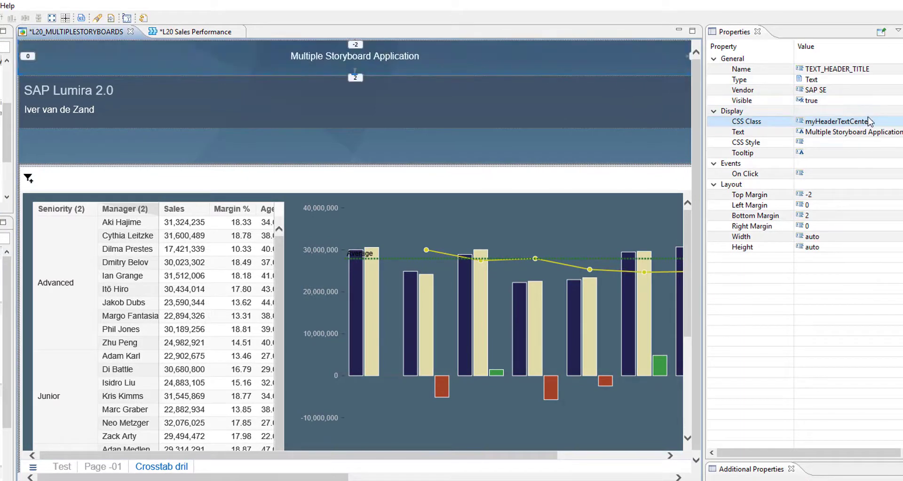
pyautogui.click(895, 133)
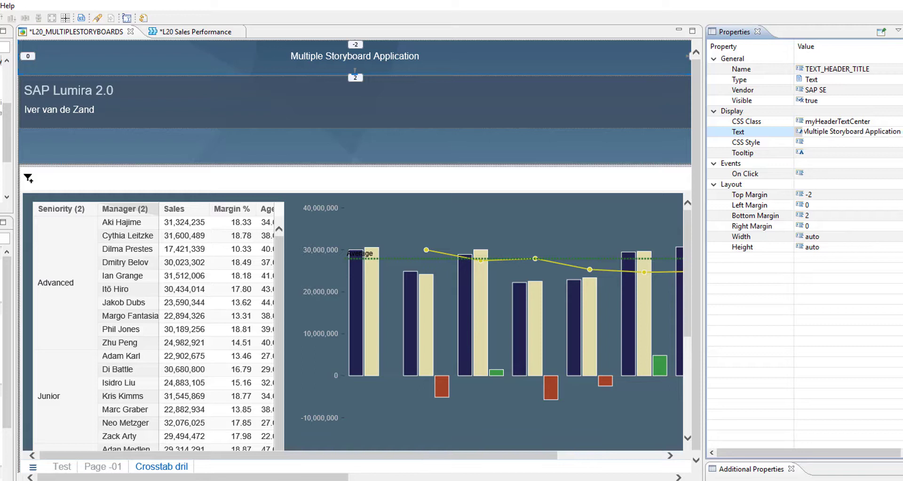
pyautogui.press('Return')
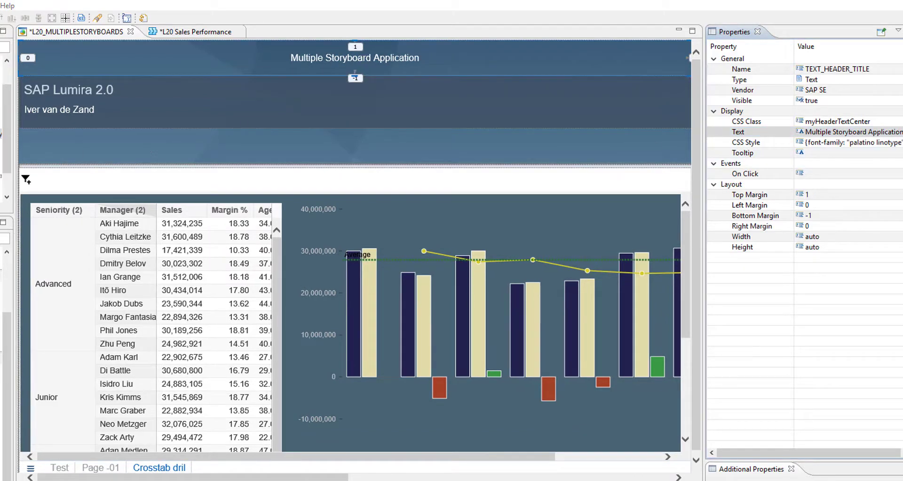
pyautogui.click(198, 84)
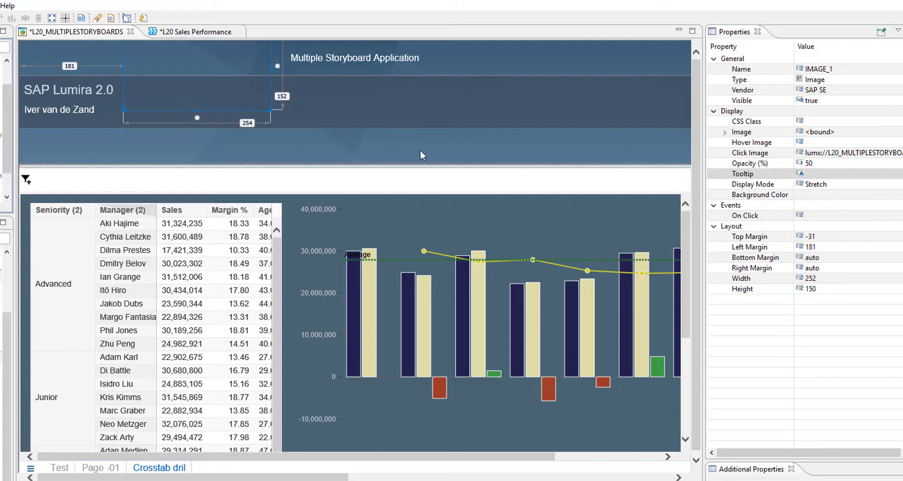
pyautogui.click(812, 122)
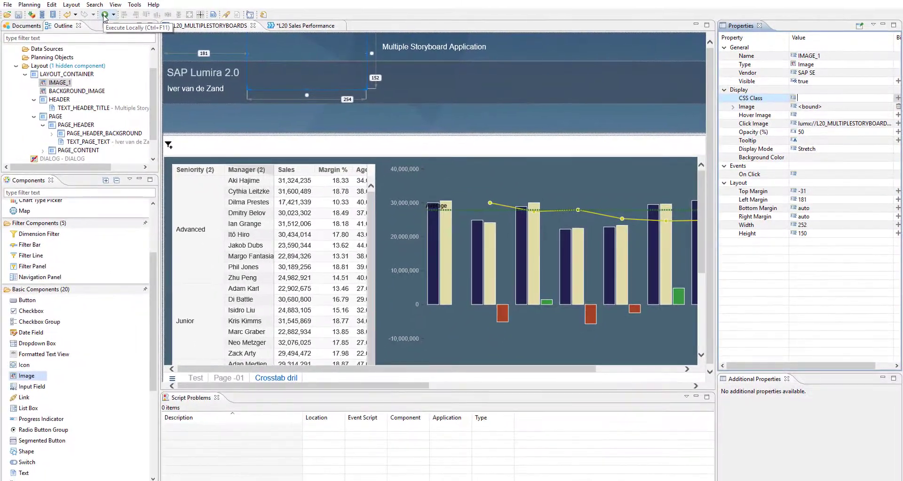
# Step: Run the app locally in the browser, check the new header, and go to the next page
pyautogui.click(104, 15)
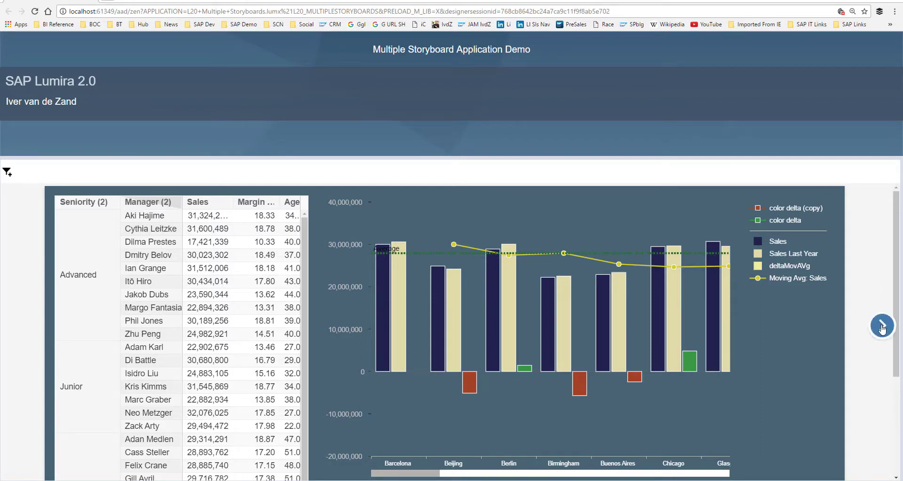
pyautogui.click(882, 328)
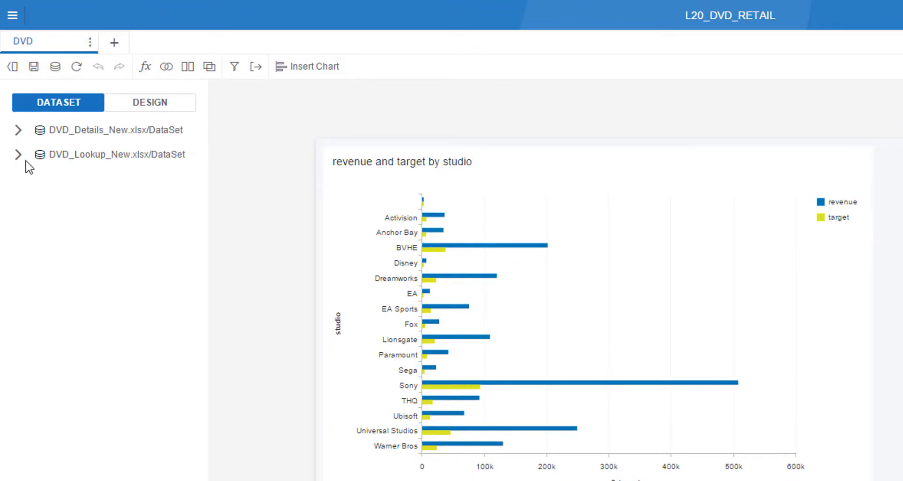
# Step: Expand and collapse the DVD_Lookup_New.xlsx dataset to review its fields
pyautogui.click(18, 156)
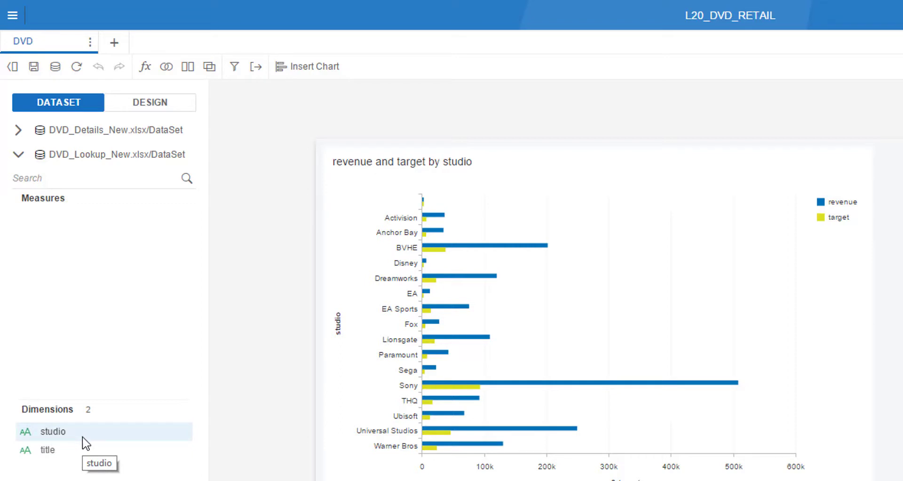
pyautogui.click(18, 155)
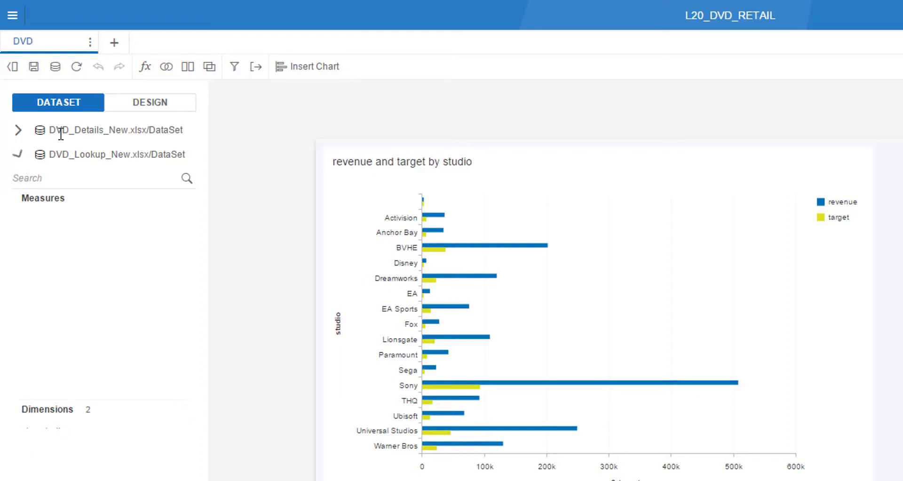
# Step: Merge DVD_Lookup_New.xlsx into DVD_Details_New.xlsx, matching the title column in both
pyautogui.click(166, 68)
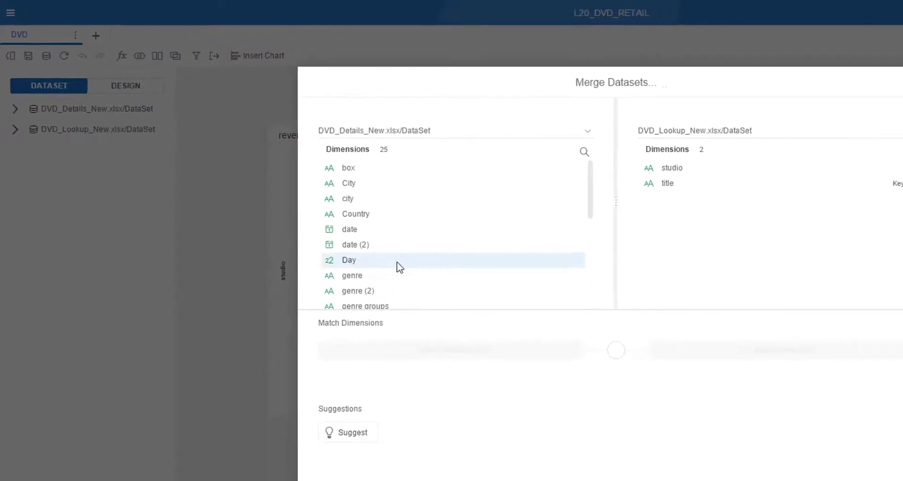
pyautogui.scroll(-5, 396, 267)
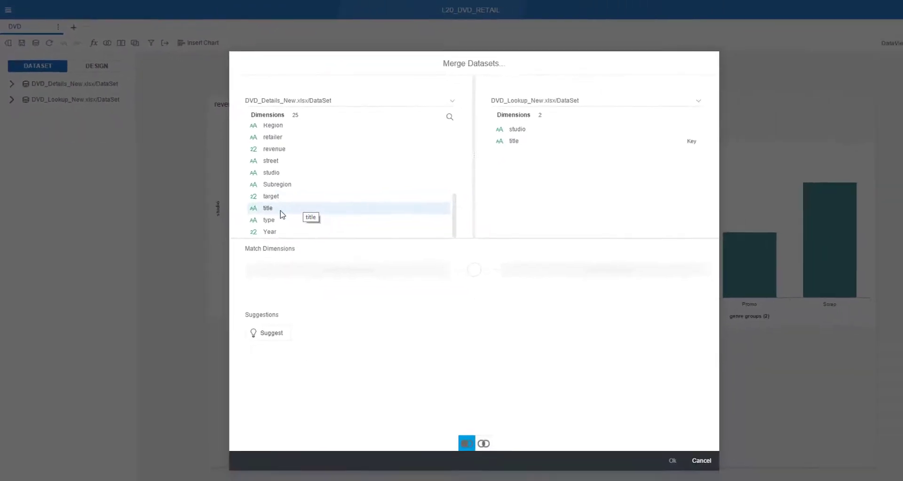
pyautogui.click(282, 213)
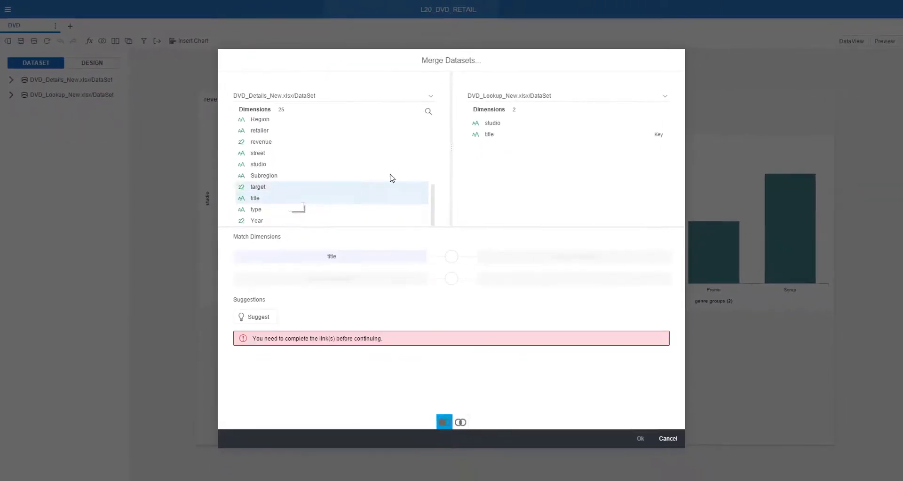
pyautogui.click(499, 135)
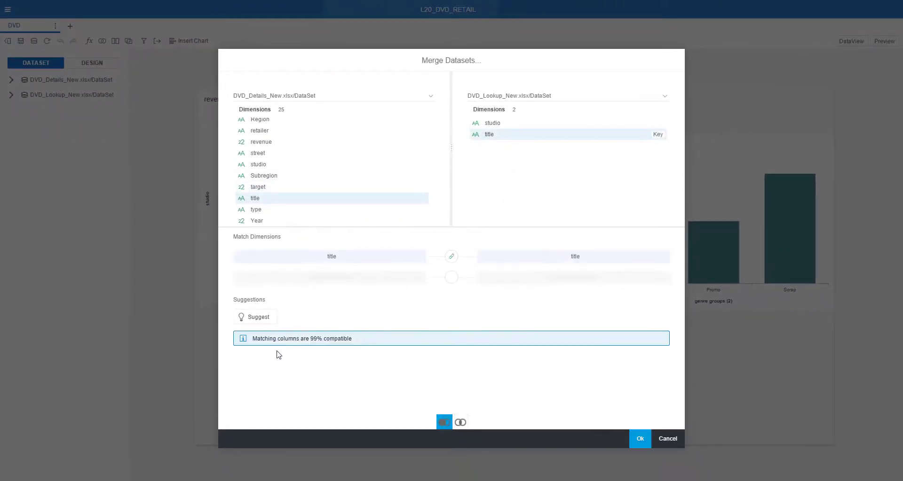
pyautogui.click(640, 443)
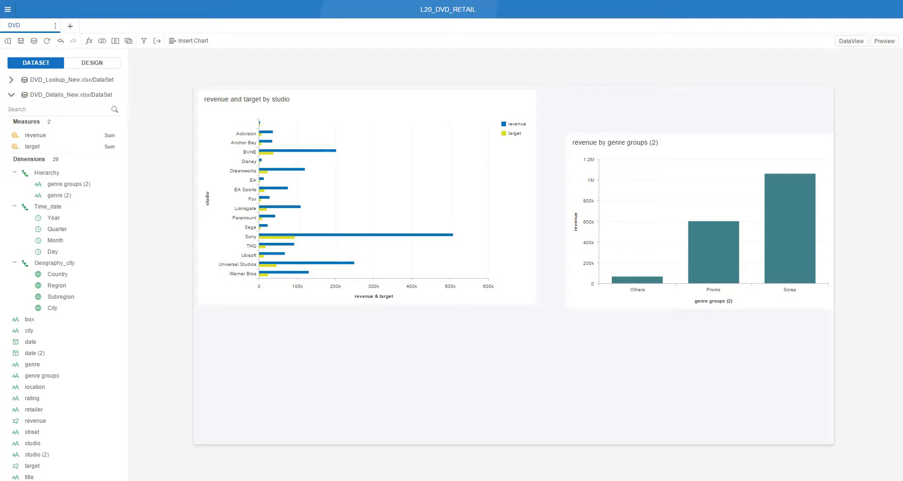
# Step: Return to Designer, dismiss the error message, and open the DVD document from L20_DVD_RETAIL
pyautogui.click(369, 473)
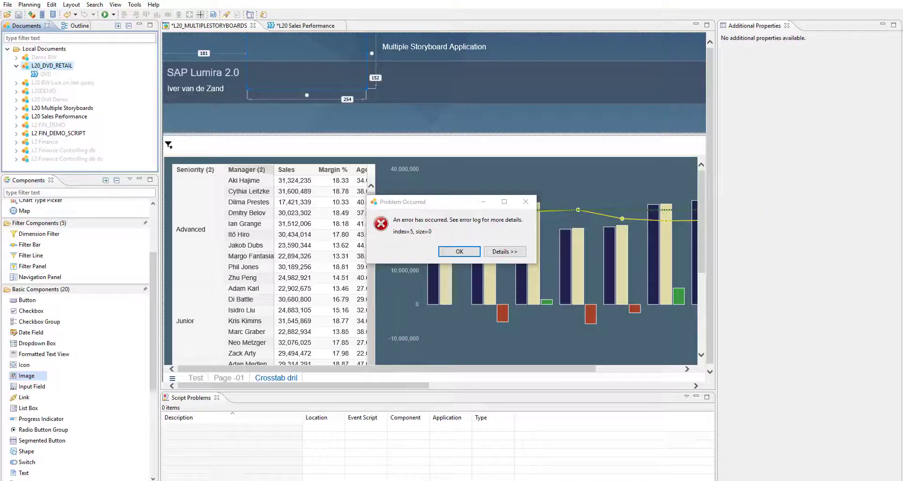
pyautogui.press('Return')
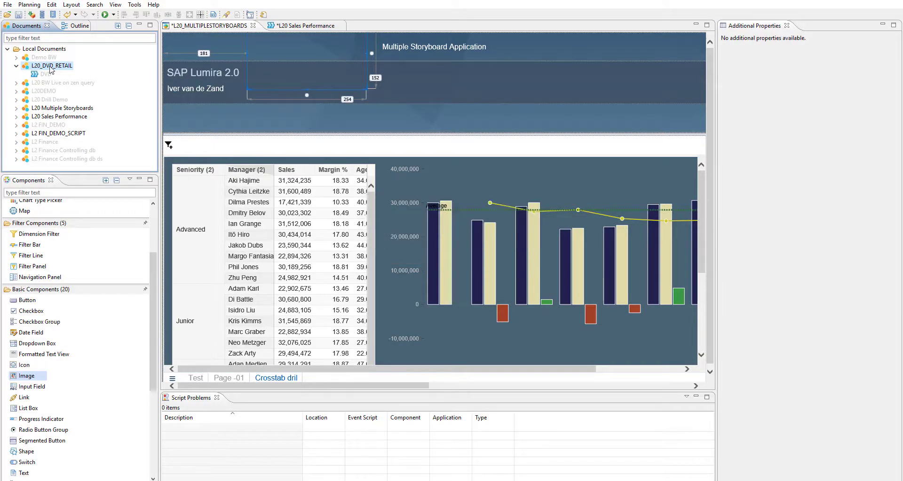
pyautogui.doubleClick(46, 74)
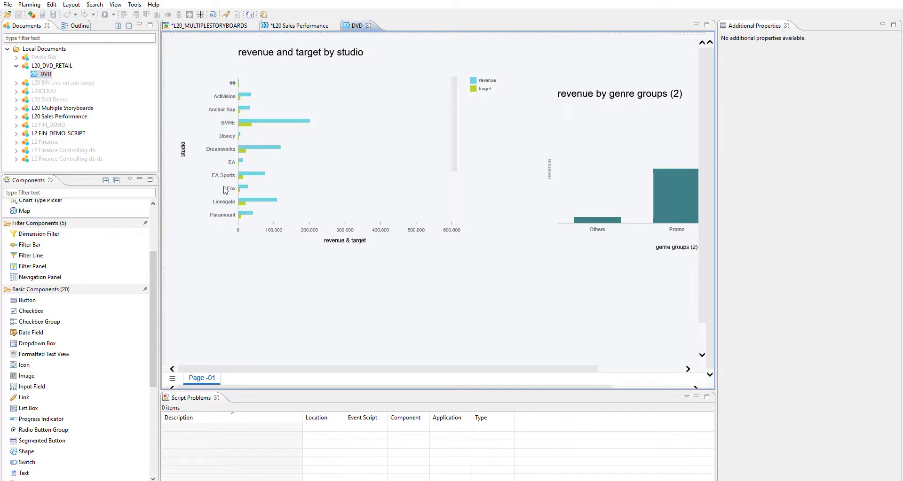
pyautogui.moveTo(151, 317)
pyautogui.mouseDown()
pyautogui.moveTo(152, 331)
pyautogui.moveTo(152, 309)
pyautogui.moveTo(152, 333)
pyautogui.mouseUp()
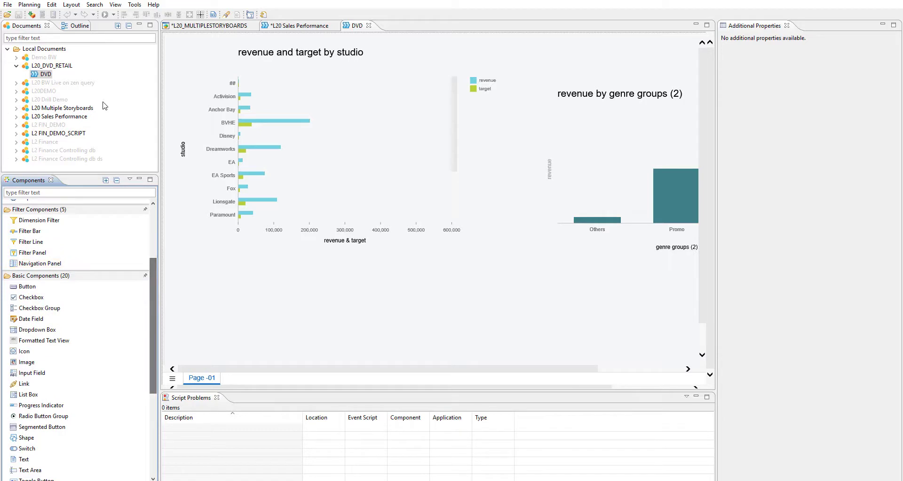
# Step: Open the initial view editor for the DVD document's DS_1 data source from the Outline
pyautogui.click(75, 26)
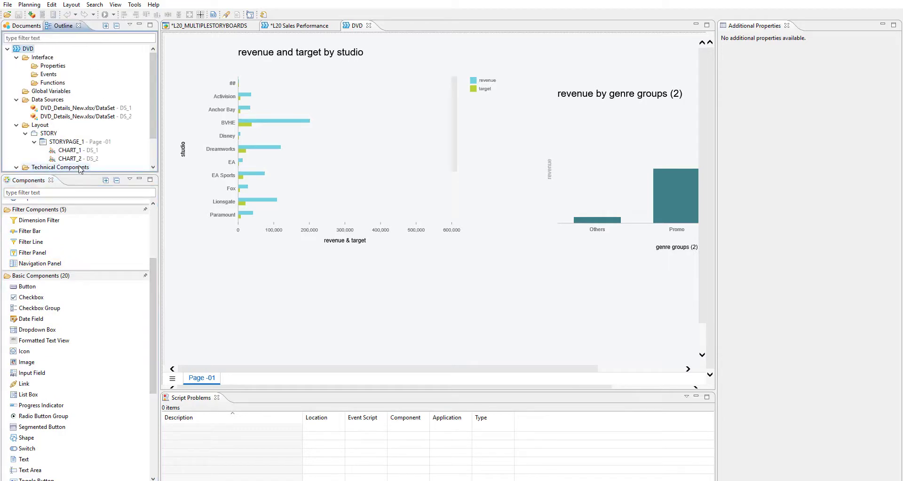
pyautogui.click(74, 110)
pyautogui.rightClick(74, 110)
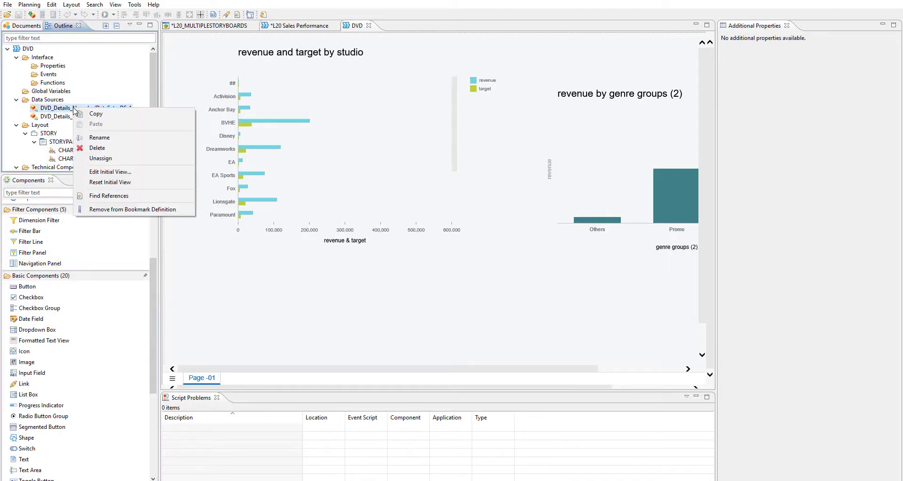
pyautogui.click(108, 172)
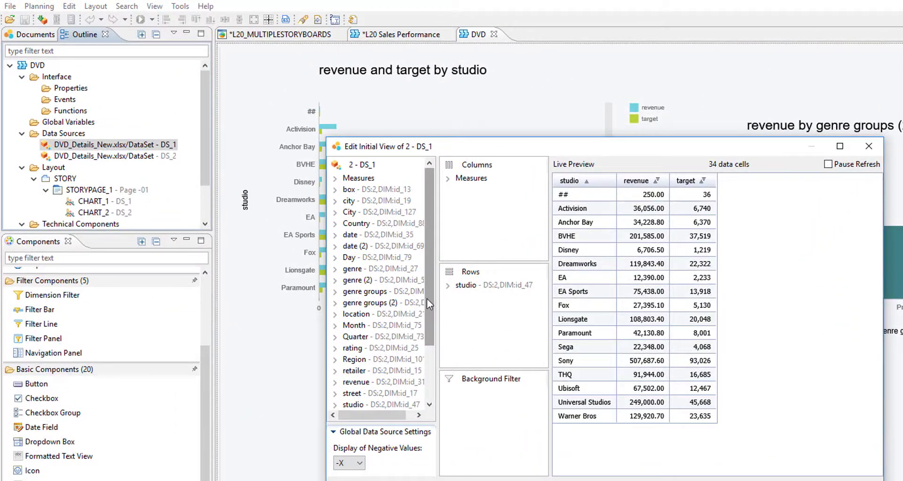
pyautogui.moveTo(427, 298); pyautogui.dragTo(428, 343)
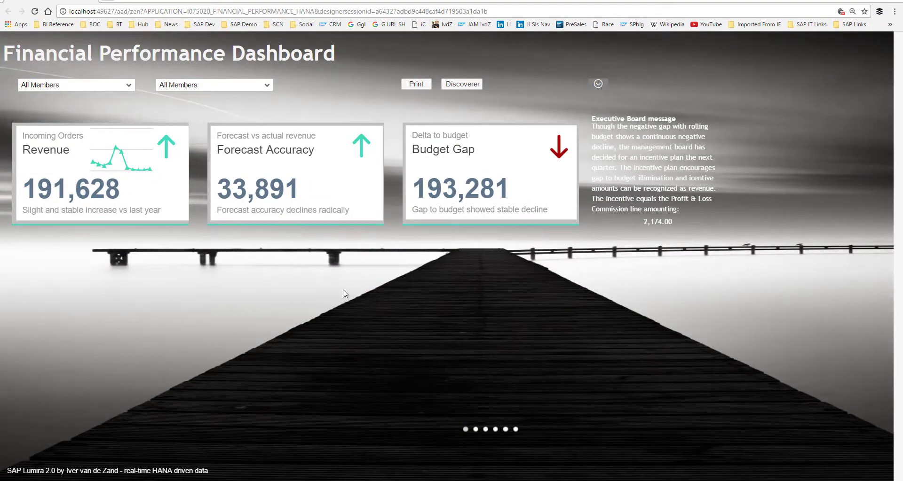
# Step: Show the revenue charts, drill into month 3 and a second month, clear the selection, and hide them
pyautogui.click(148, 188)
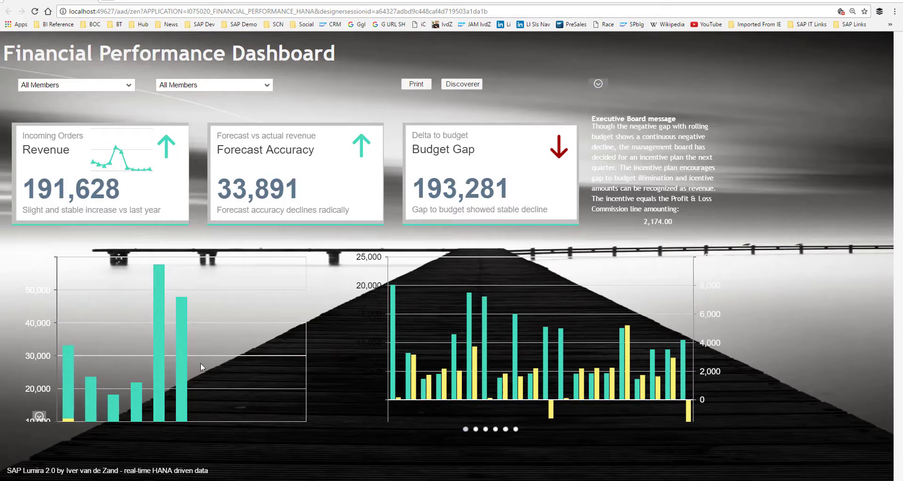
pyautogui.click(71, 403)
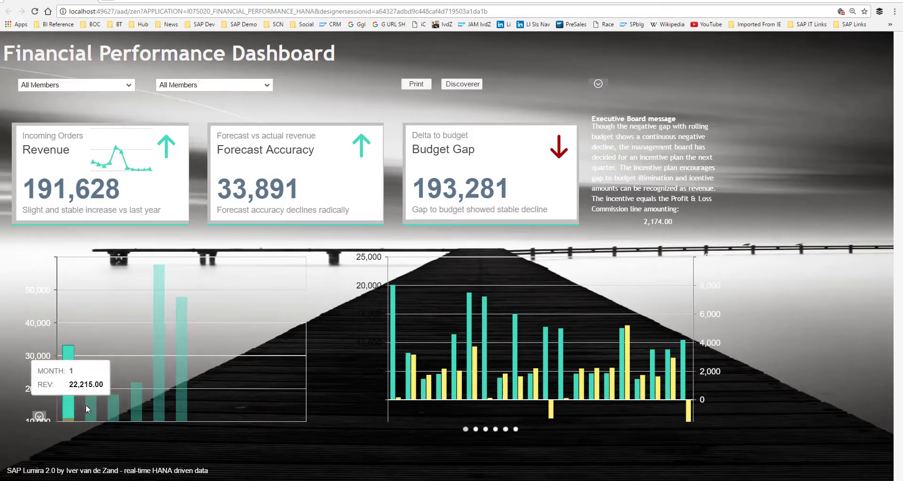
pyautogui.click(111, 406)
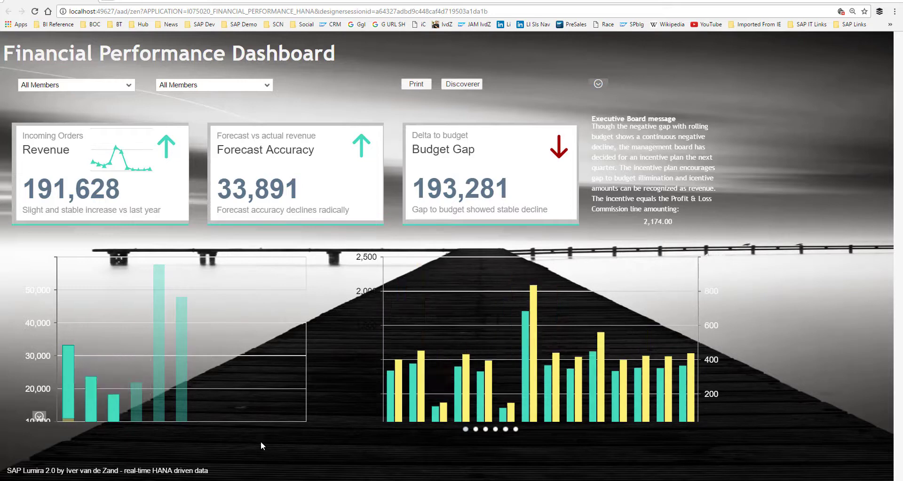
pyautogui.click(270, 391)
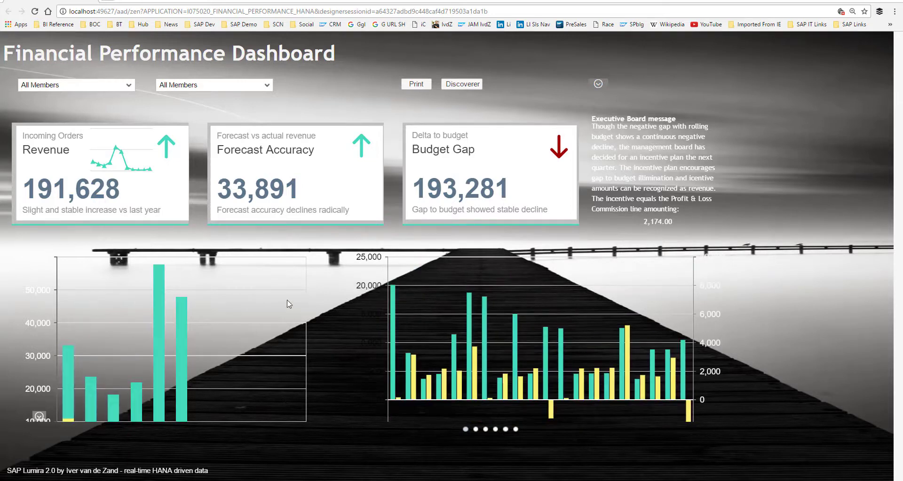
pyautogui.click(157, 194)
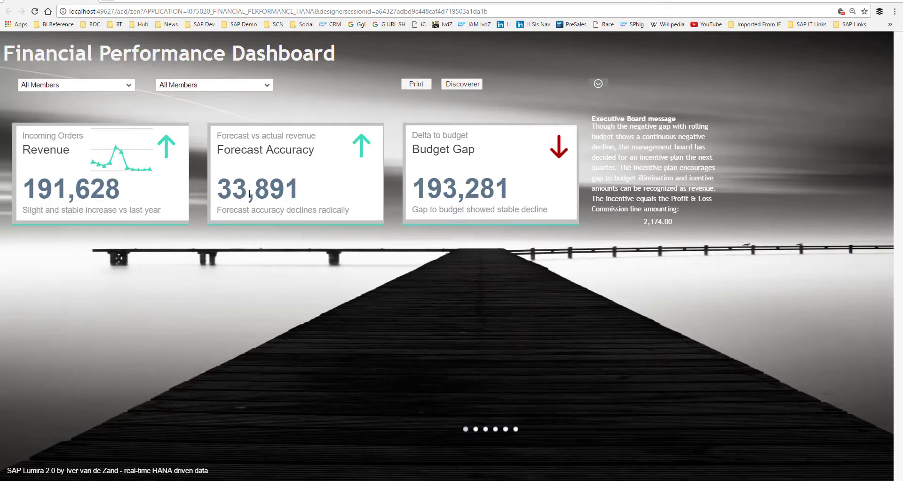
# Step: Show the Forecast Accuracy city breakdown, then hide the budget gap chart again
pyautogui.click(341, 188)
pyautogui.moveTo(544, 187)
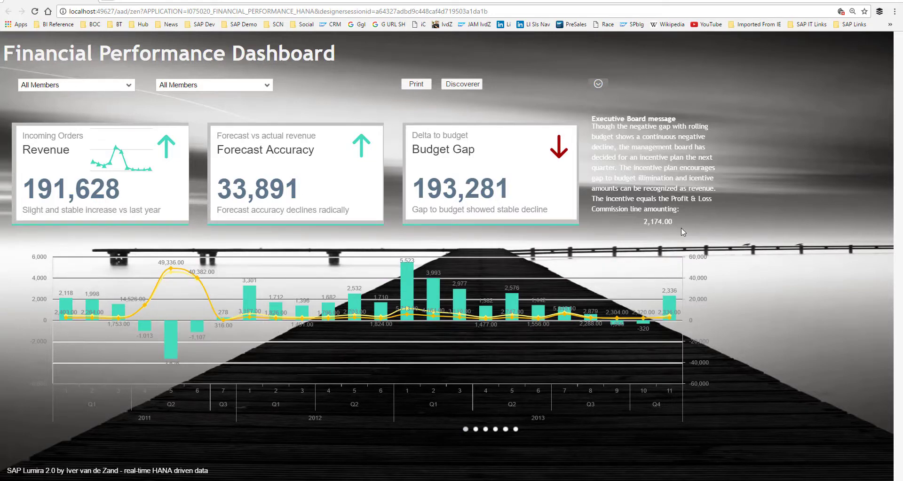
pyautogui.click(539, 178)
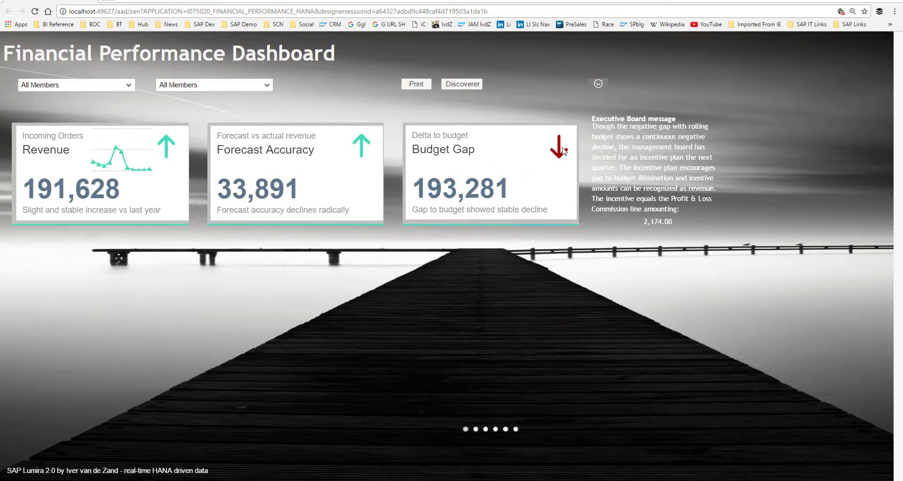
# Step: Filter the dashboard's country to Switzerland, then reset the filter to All Members
pyautogui.click(125, 85)
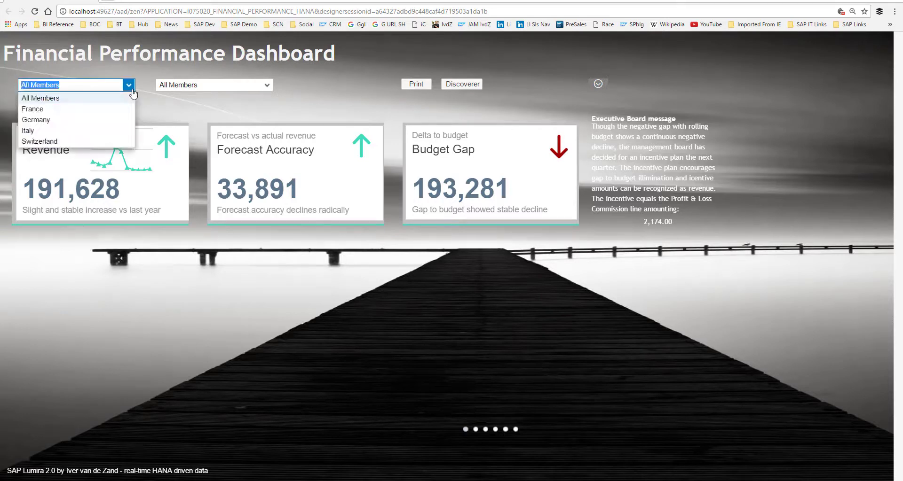
pyautogui.click(42, 142)
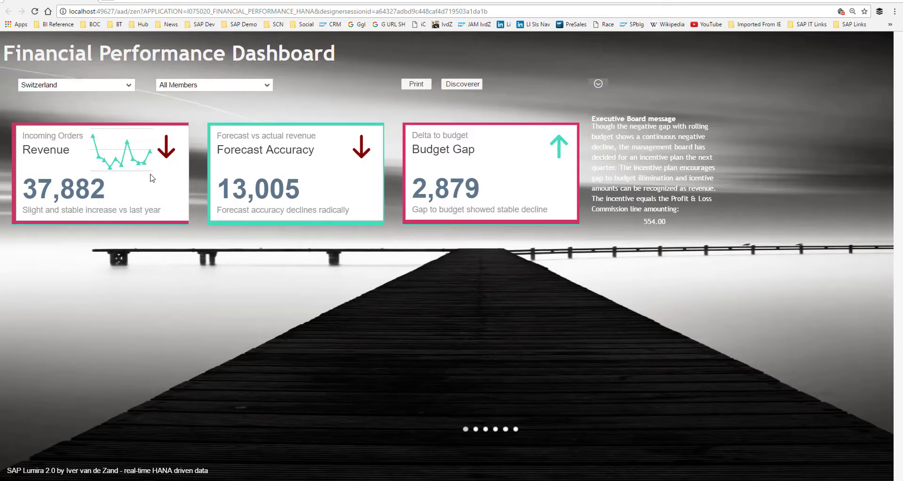
pyautogui.click(128, 85)
pyautogui.click(95, 92)
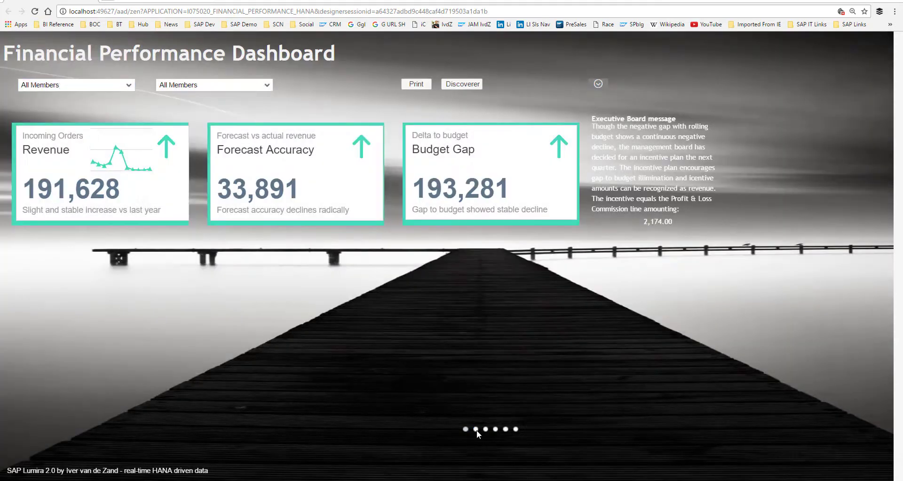
# Step: Go to the expense pie chart and heat map page and inspect its values
pyautogui.click(476, 430)
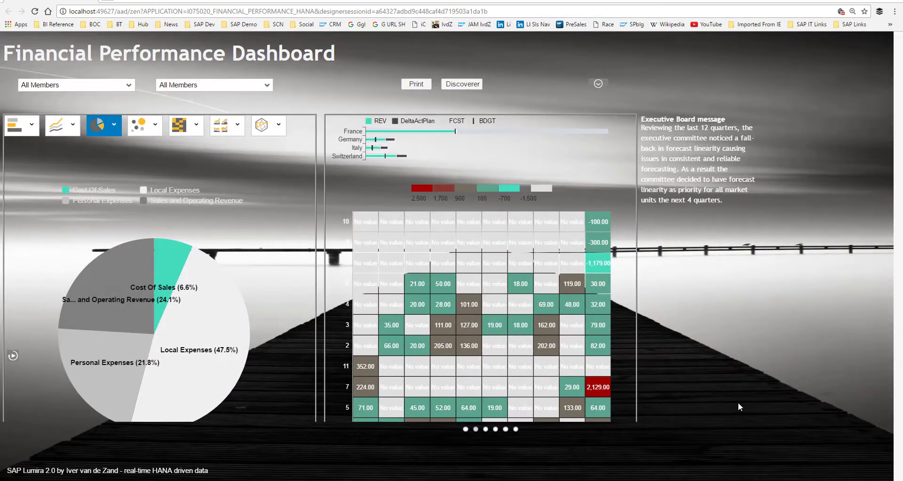
pyautogui.moveTo(98, 332)
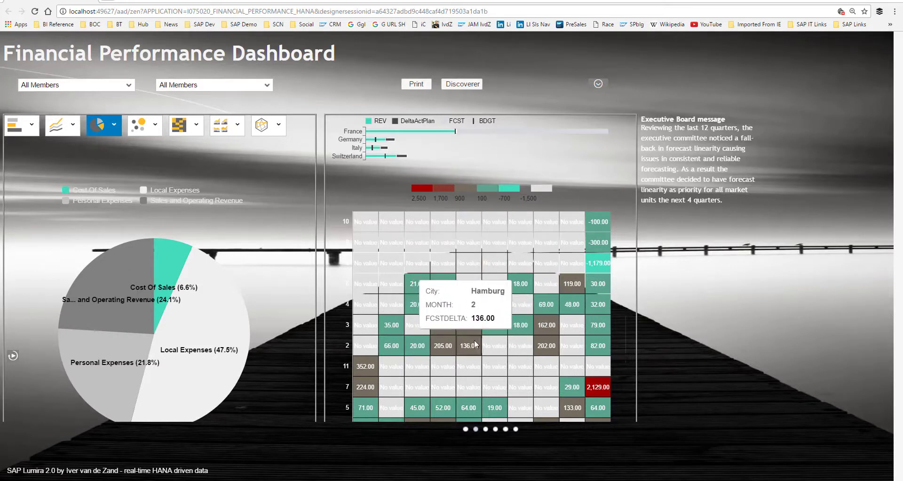
pyautogui.moveTo(486, 348)
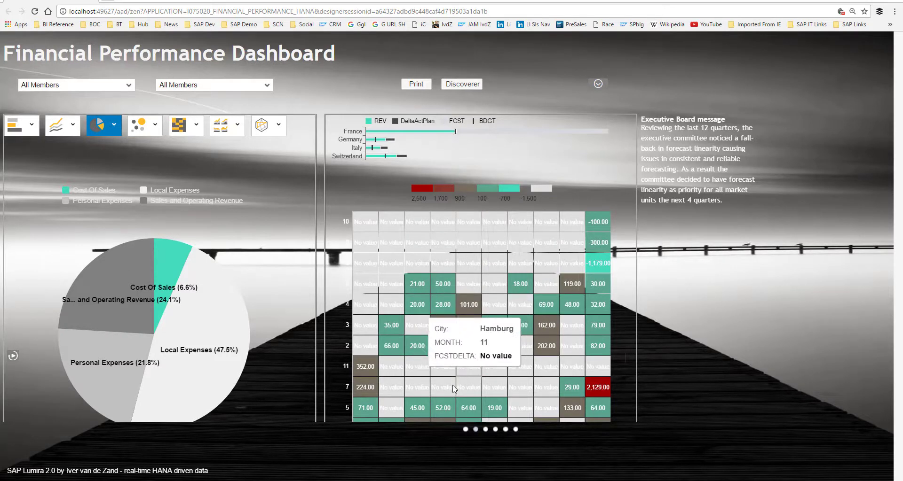
pyautogui.moveTo(187, 384)
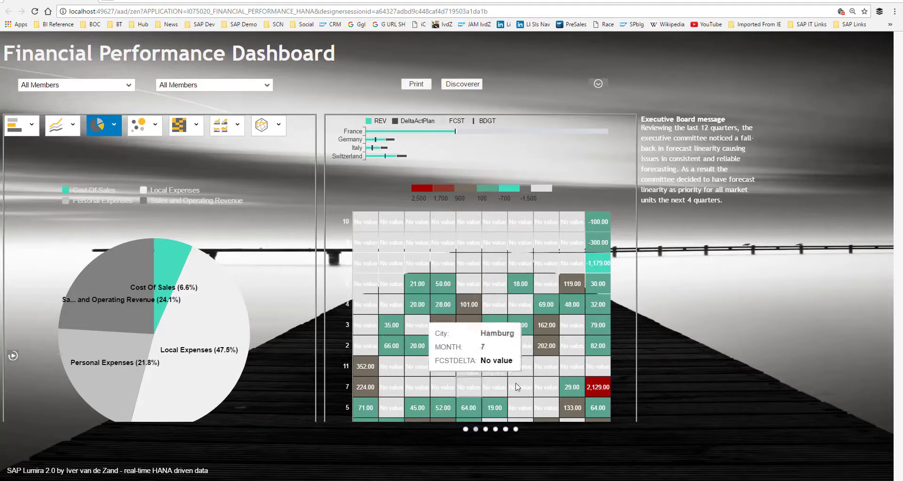
pyautogui.moveTo(221, 373)
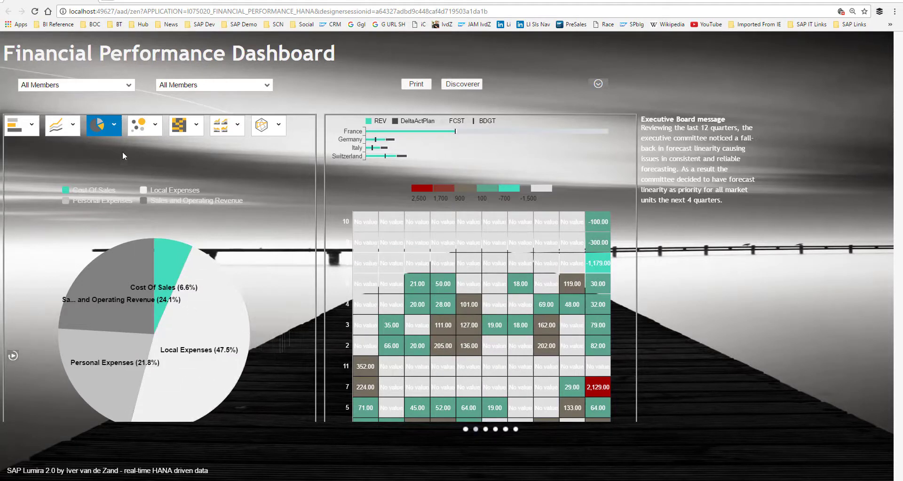
# Step: Switch the expense chart to a bar chart and then back to a pie
pyautogui.click(33, 128)
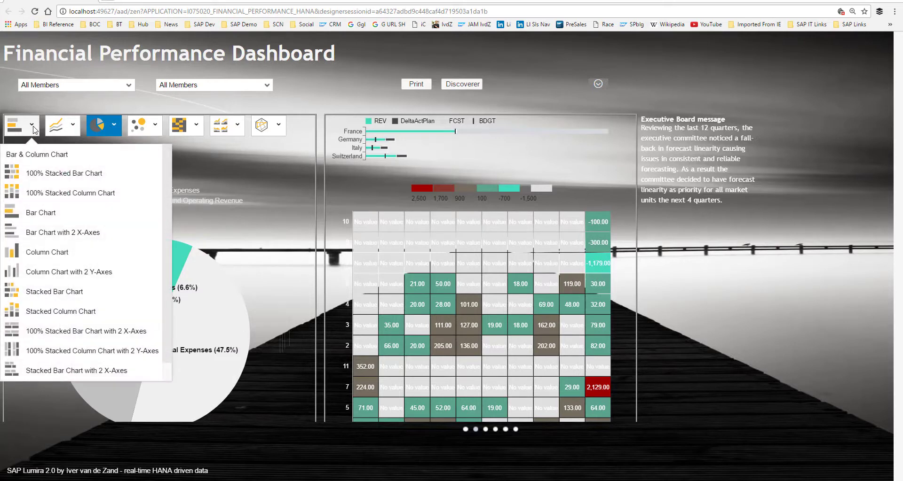
pyautogui.click(31, 216)
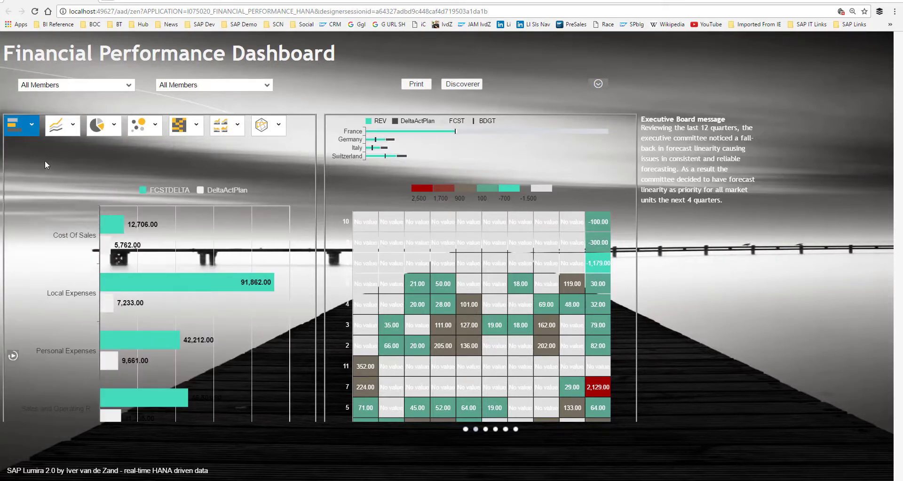
pyautogui.click(155, 125)
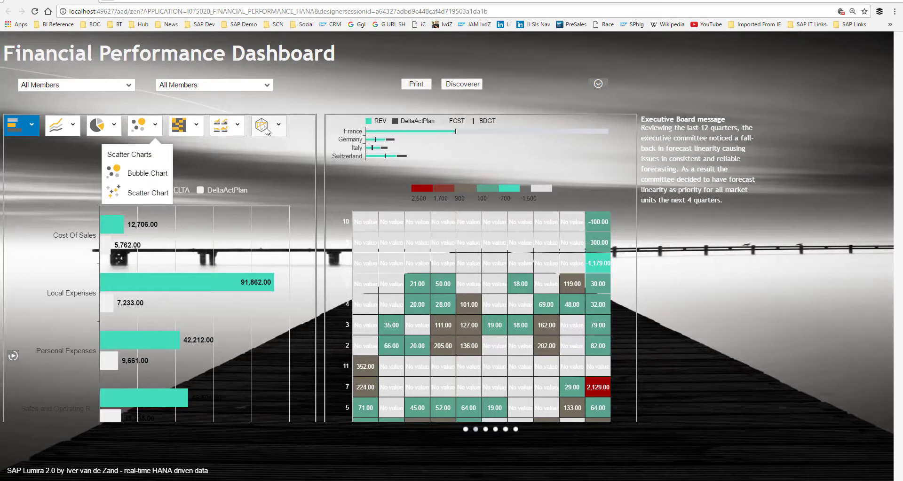
pyautogui.click(98, 125)
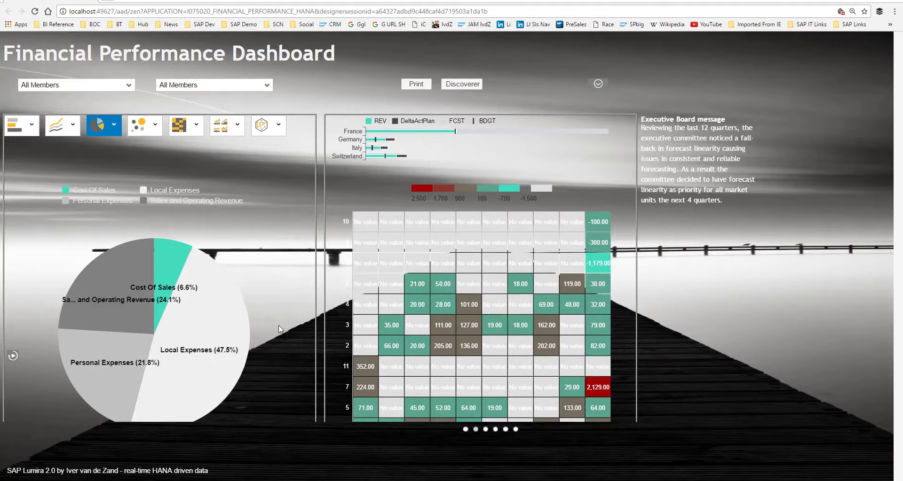
# Step: Drill into the Local Expenses pie slice to show its subcategories
pyautogui.moveTo(229, 333)
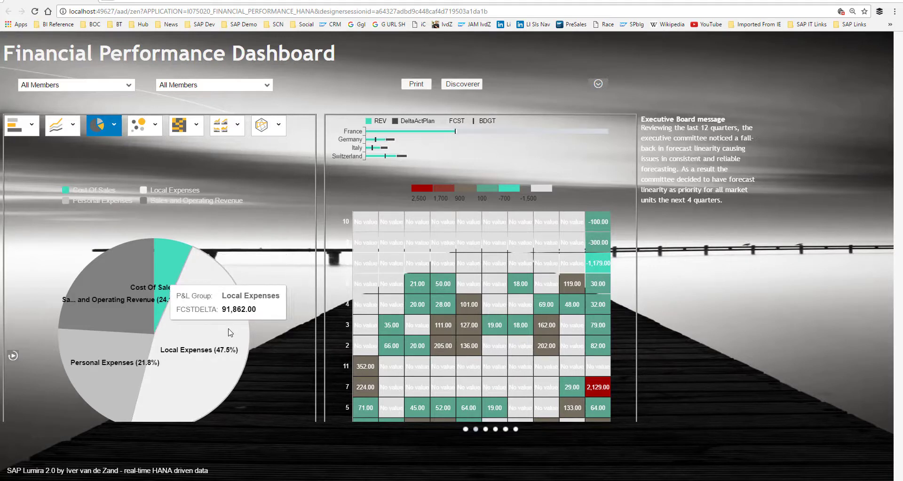
pyautogui.click(229, 333)
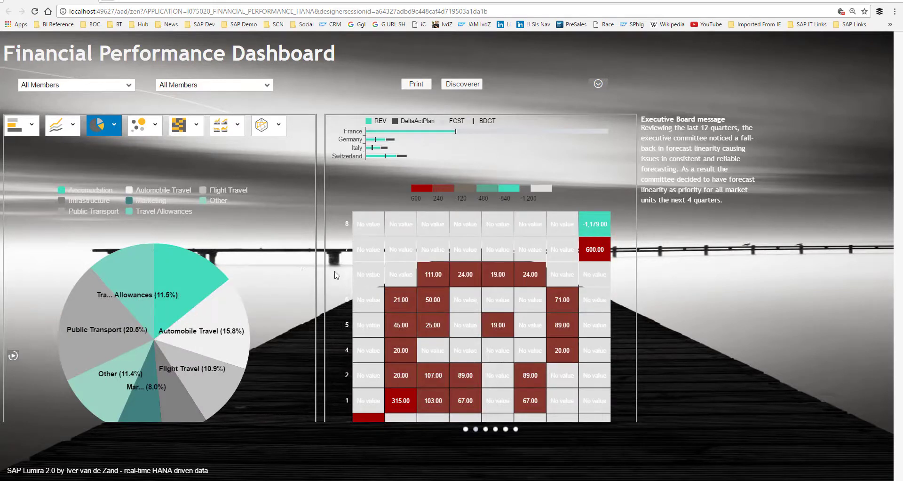
pyautogui.moveTo(530, 306)
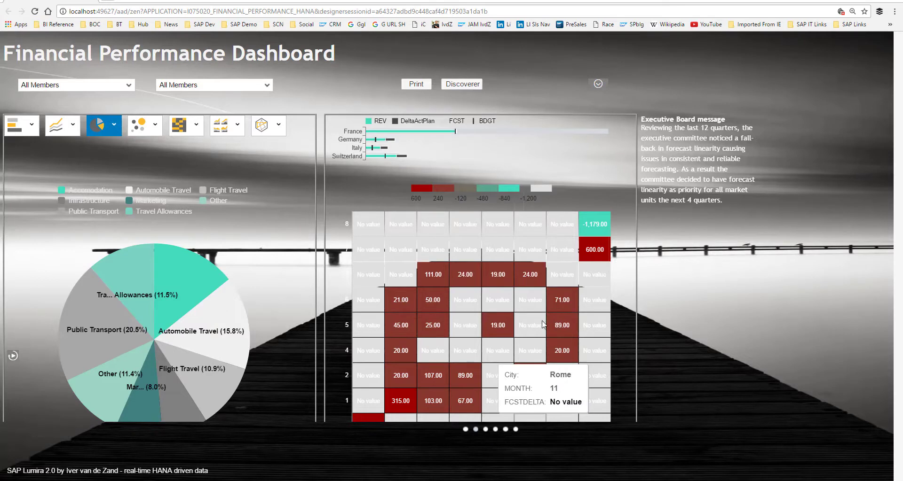
# Step: On page 3, pause refresh and replace City with Country in the crosstab rows under P&L
pyautogui.click(485, 430)
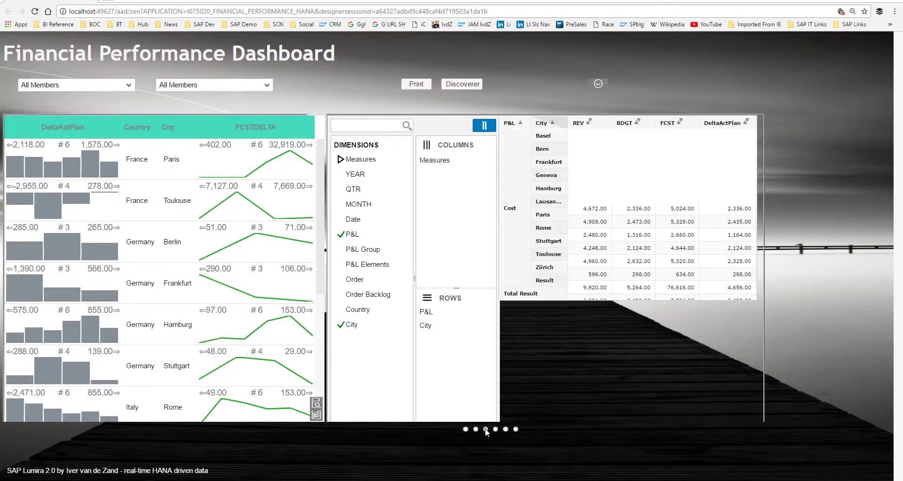
pyautogui.click(484, 127)
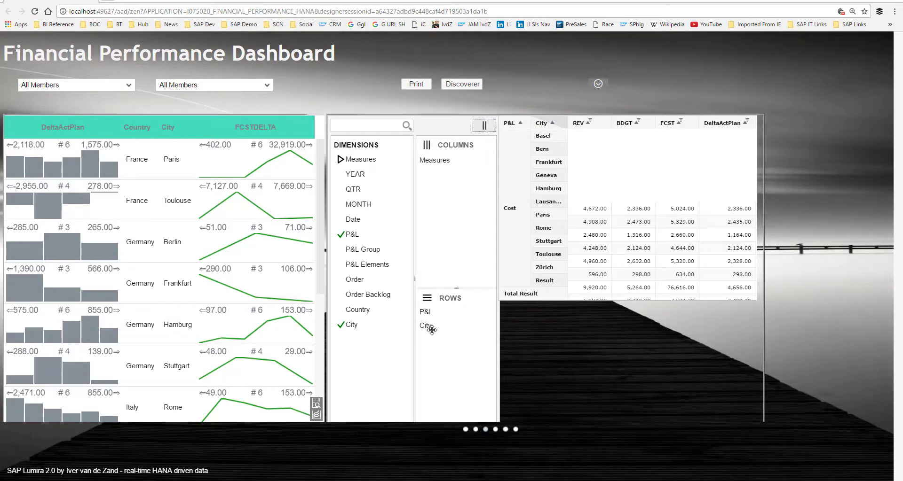
pyautogui.moveTo(434, 329); pyautogui.dragTo(357, 276)
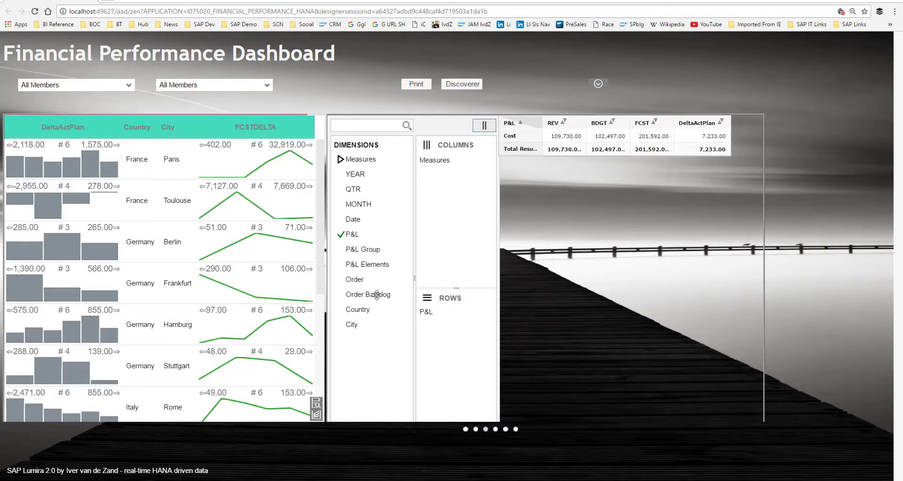
pyautogui.moveTo(364, 309); pyautogui.dragTo(454, 328)
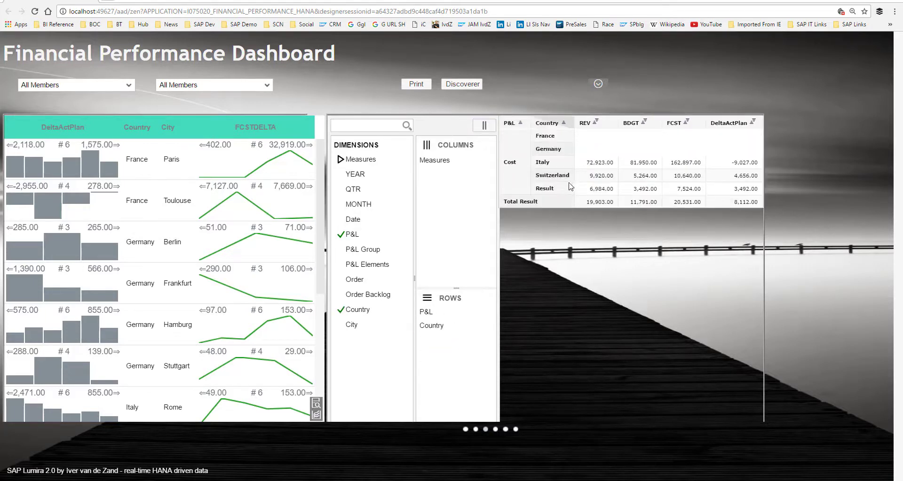
# Step: Drill the crosstab rows down by Order and scroll through the listed orders
pyautogui.rightClick(558, 175)
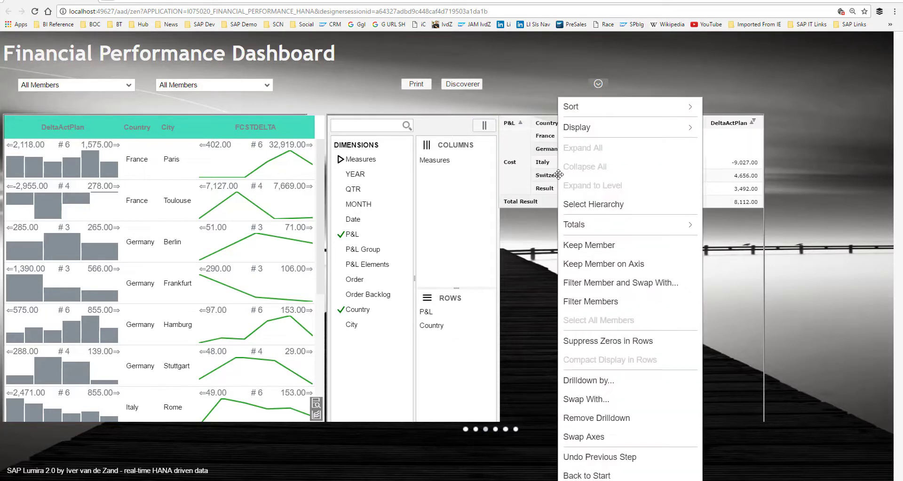
pyautogui.click(587, 383)
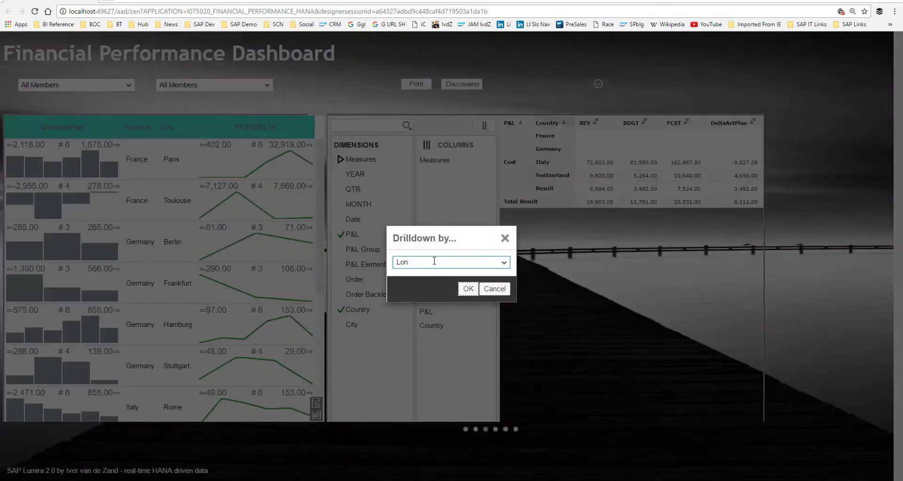
pyautogui.click(434, 261)
pyautogui.write('Order')
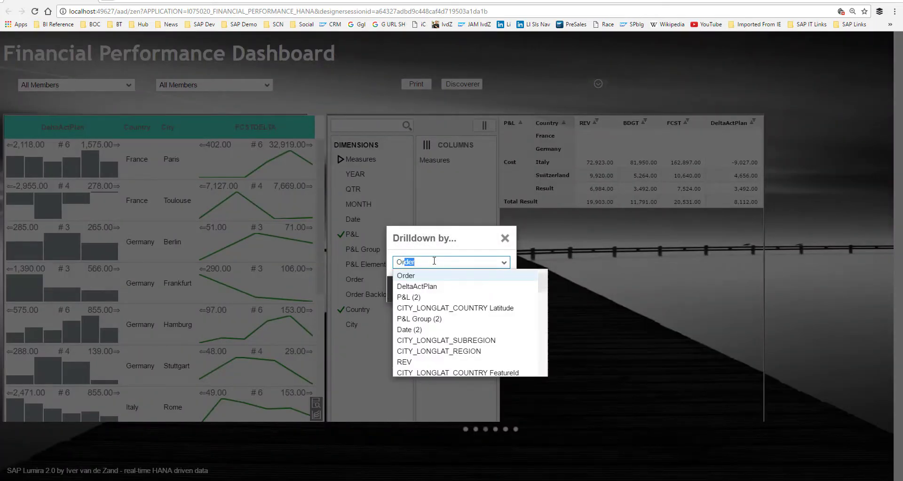
pyautogui.click(408, 278)
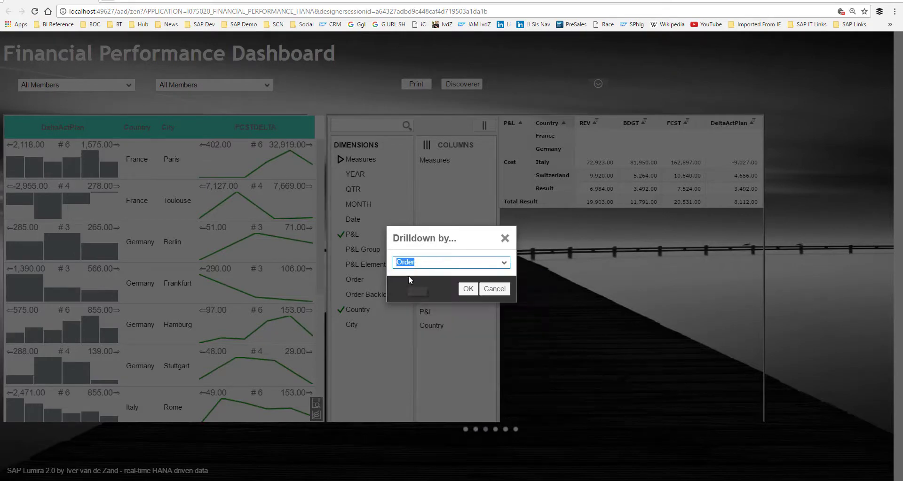
pyautogui.click(468, 289)
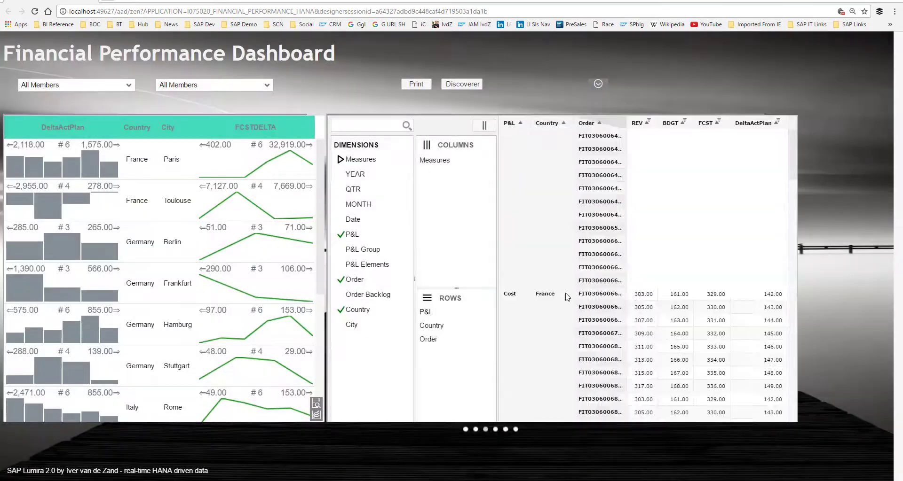
pyautogui.scroll(-1, 599, 305)
pyautogui.scroll(-2, 599, 305)
pyautogui.scroll(-2, 699, 345)
pyautogui.scroll(-4, 699, 345)
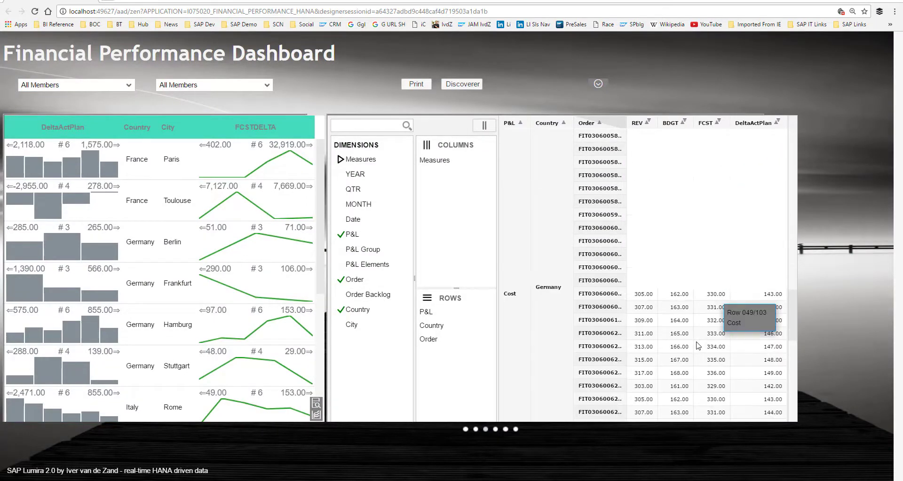
# Step: Switch the crosstab panel to the detailed Orders by P&L Elements table with FCSTDELTA and FCSTACC
pyautogui.click(316, 415)
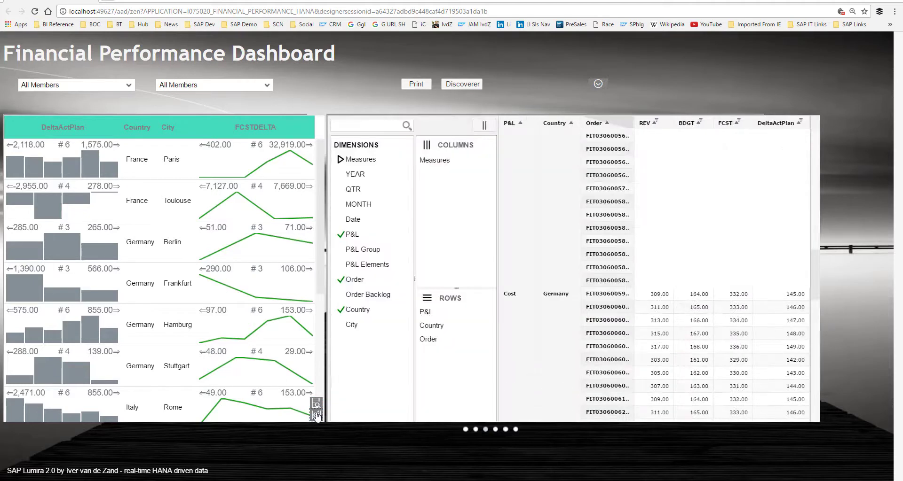
pyautogui.click(317, 408)
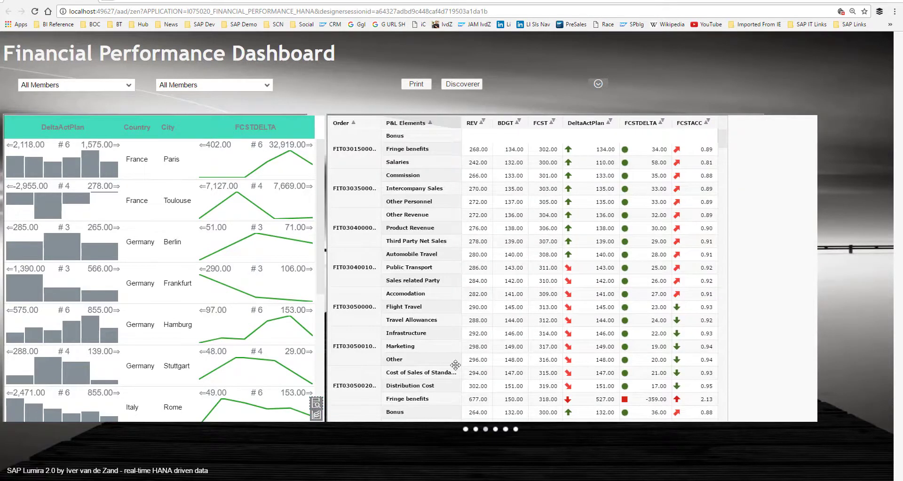